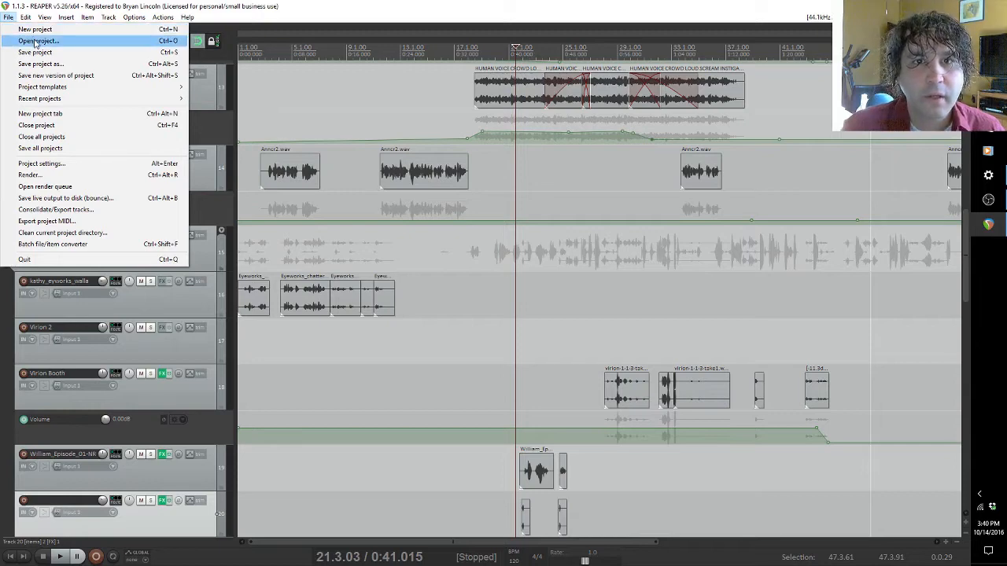
Step: Browse the scene folders in the Scenes directory of the RW production, then close the project browser without opening anything
click(35, 41)
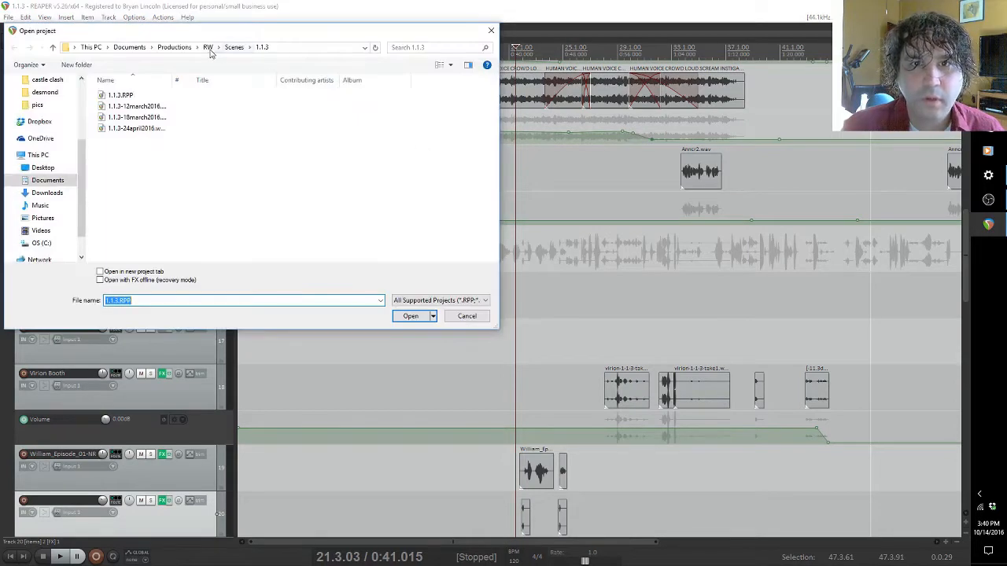
click(233, 48)
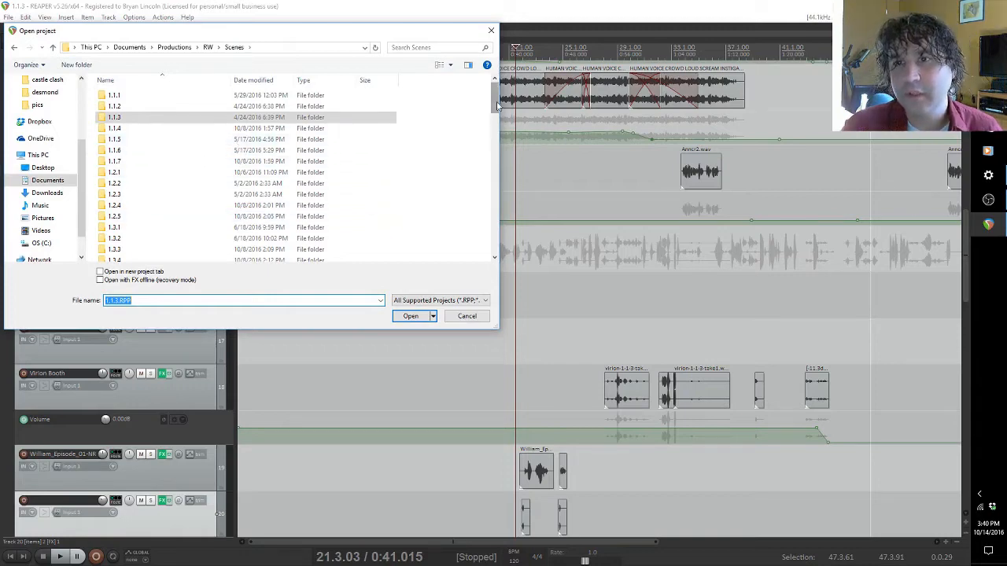
mouse_move(496, 103)
mouse_down()
mouse_move(497, 241)
mouse_move(494, 94)
mouse_up()
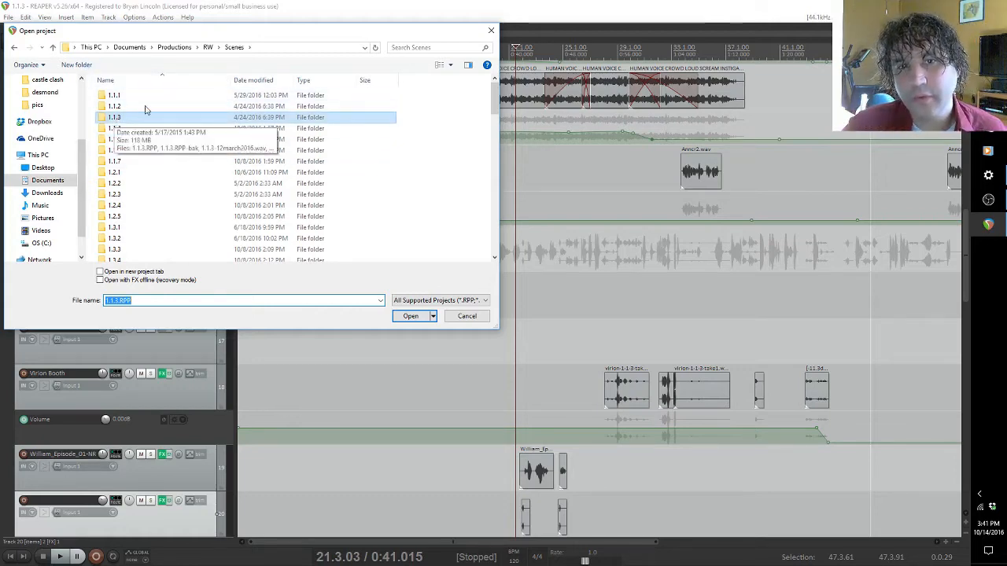
click(488, 34)
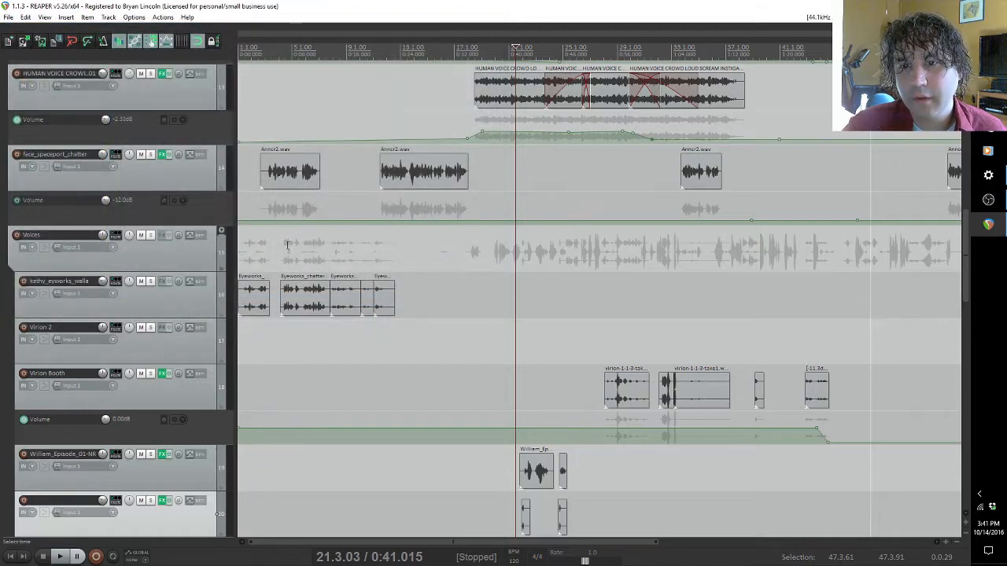
Step: Solo the HUMAN VOICE CROWD track and play a few seconds of its first clip from about 0:40
click(248, 230)
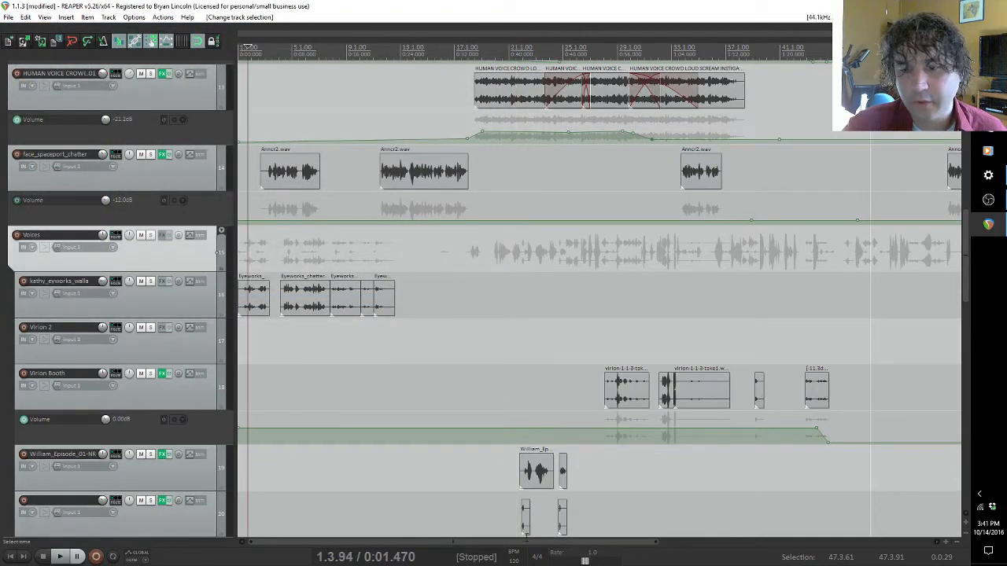
drag(507, 544, 434, 524)
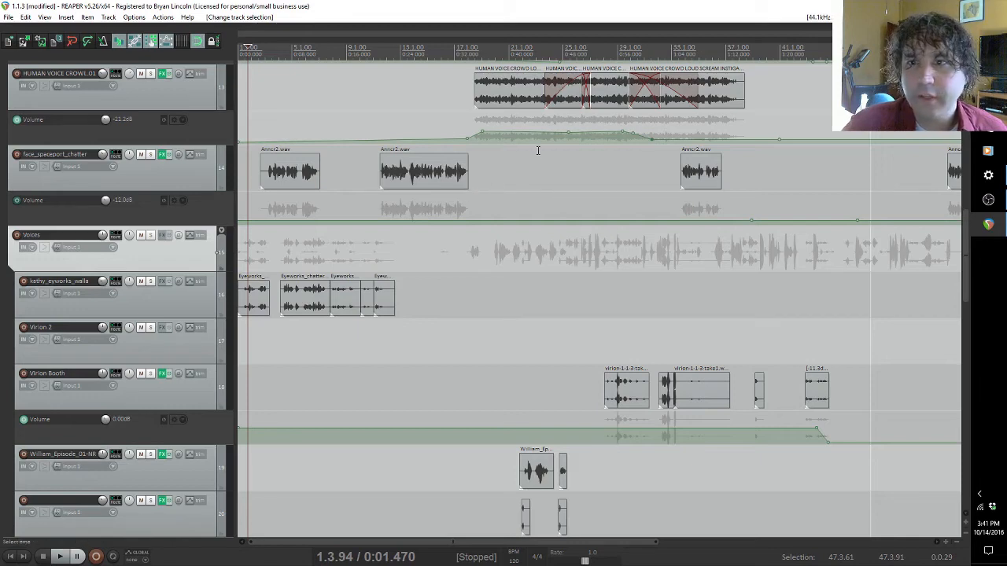
click(511, 94)
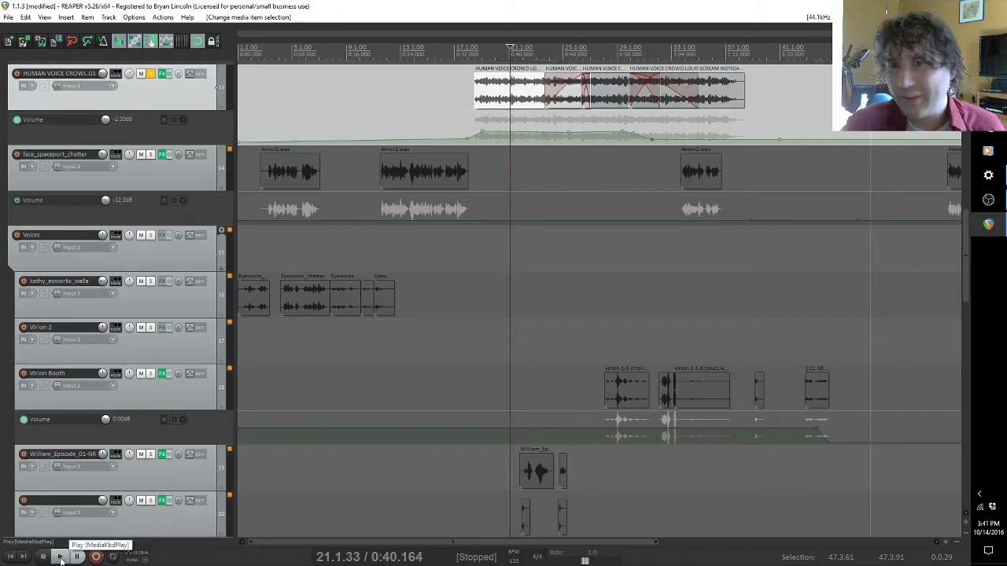
click(61, 557)
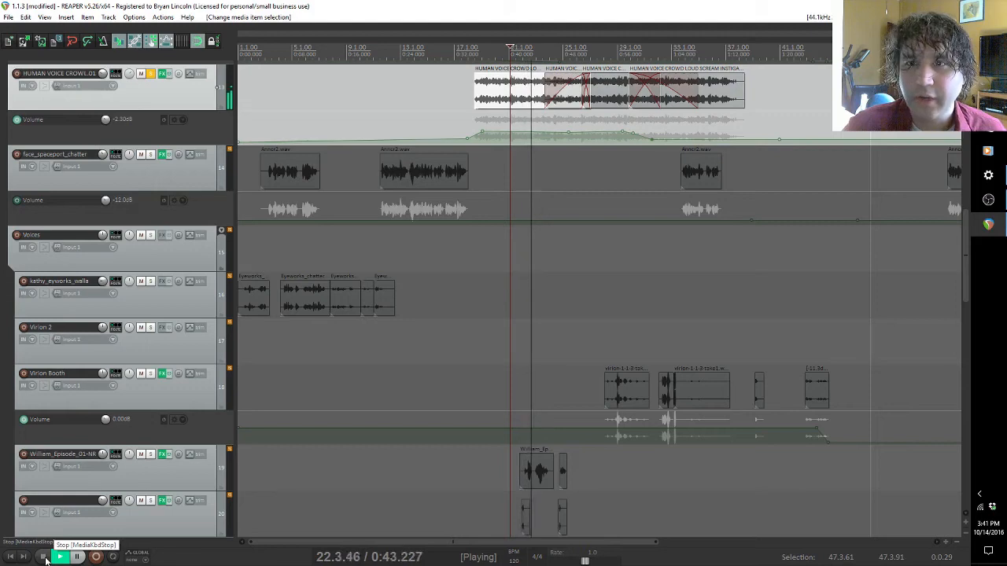
click(43, 557)
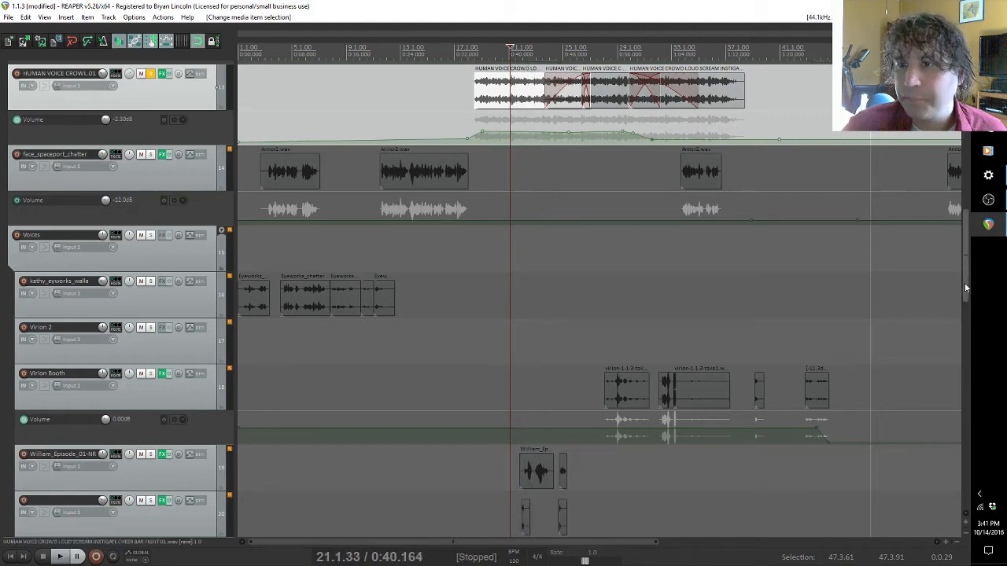
Step: Solo the RW - 1.1.3 dialogue track instead and play its clip starting at about 0:37
scroll(965, 283, up, 5)
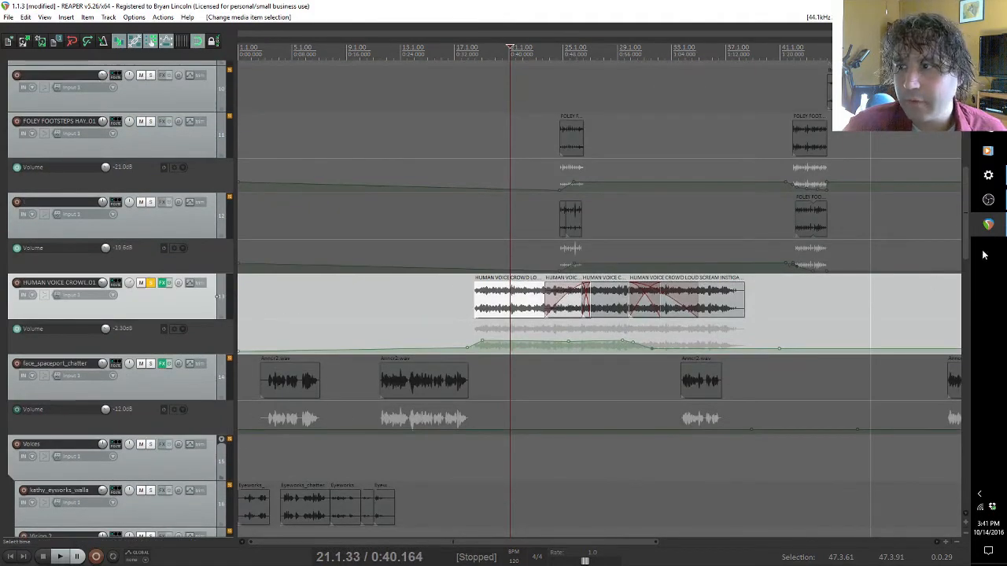
scroll(970, 420, down, 15)
scroll(971, 425, down, 1)
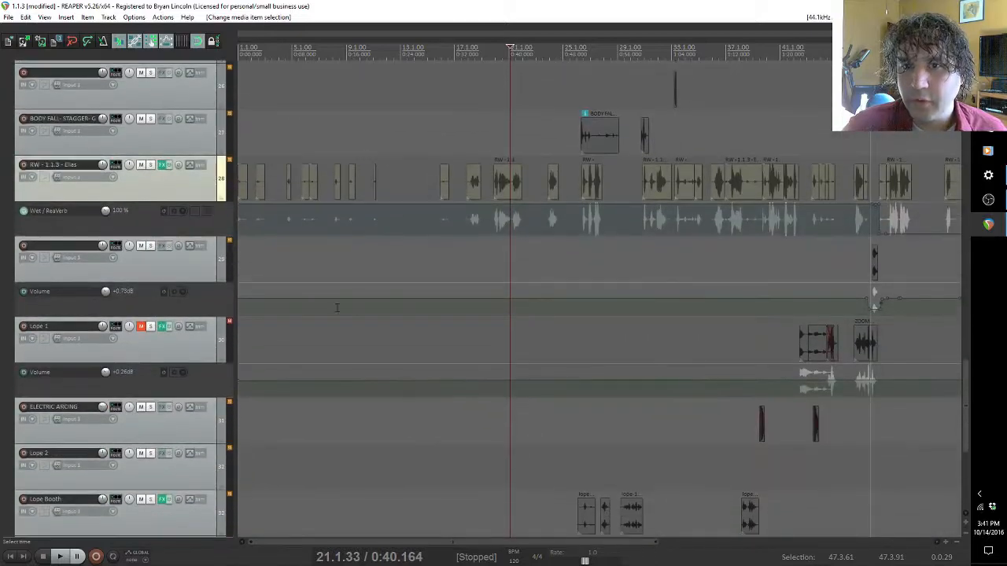
click(150, 166)
click(497, 179)
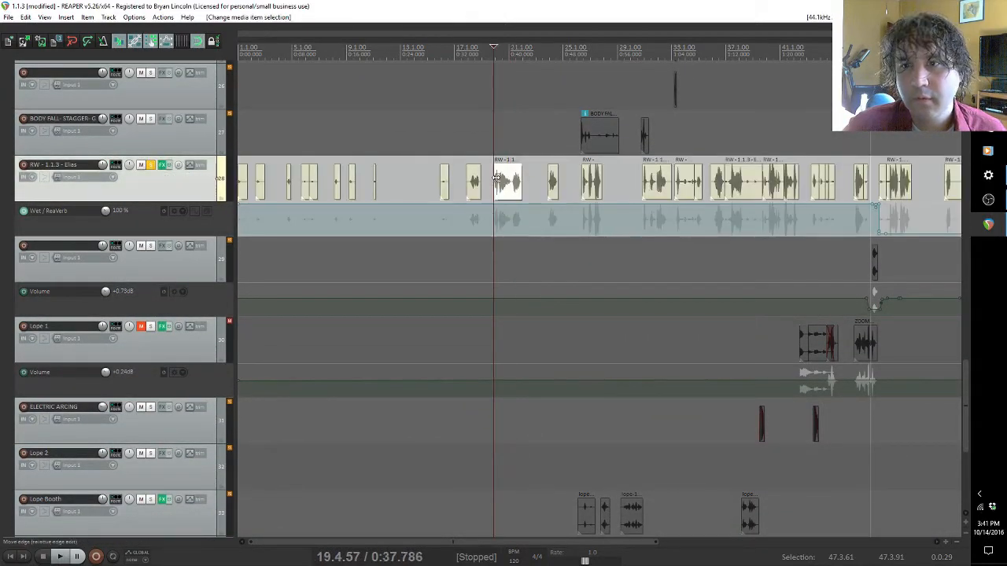
key(space)
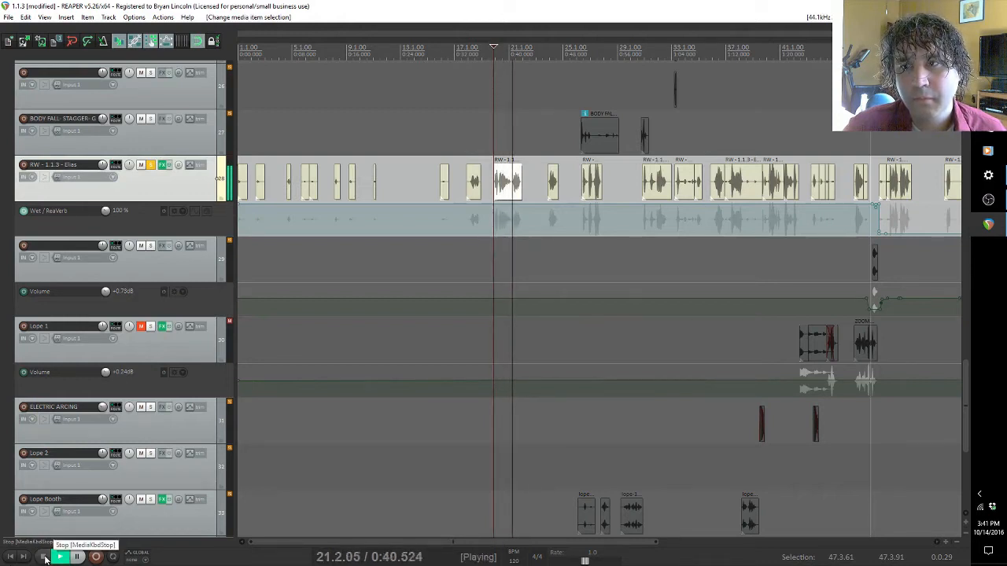
click(45, 558)
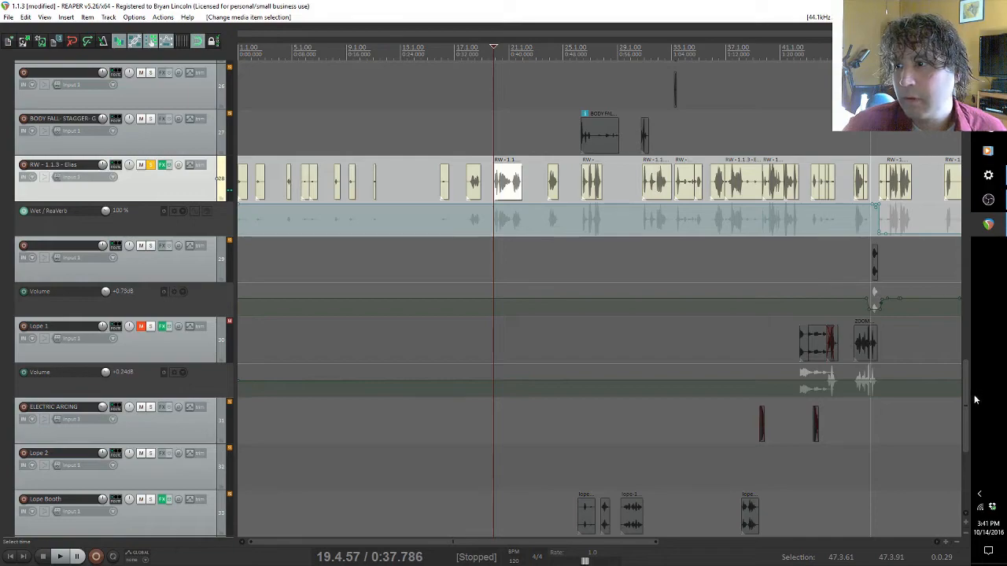
Step: Turn off solo on the RW - 1.1.3 dialogue track
drag(968, 398, 973, 266)
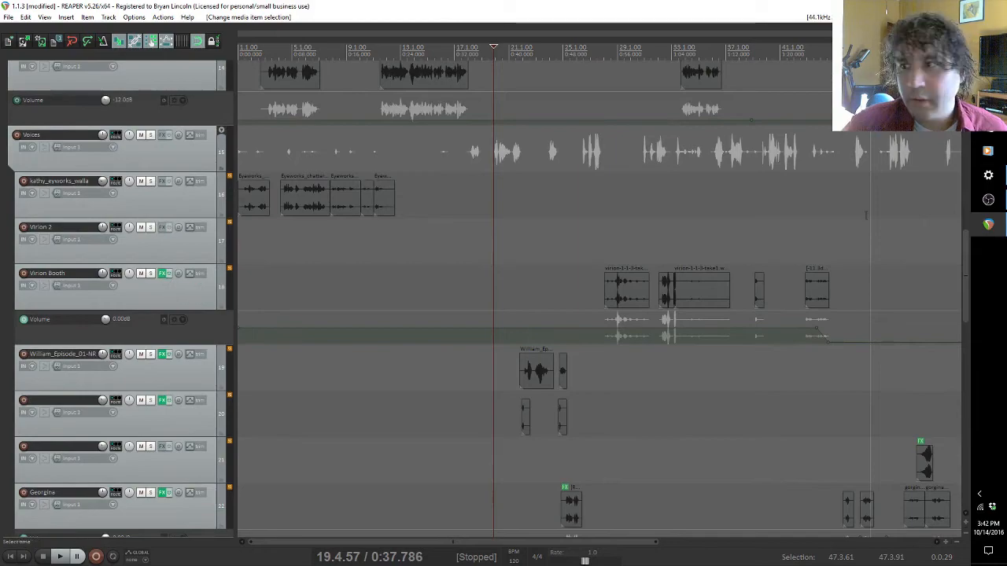
drag(971, 256, 966, 430)
click(150, 270)
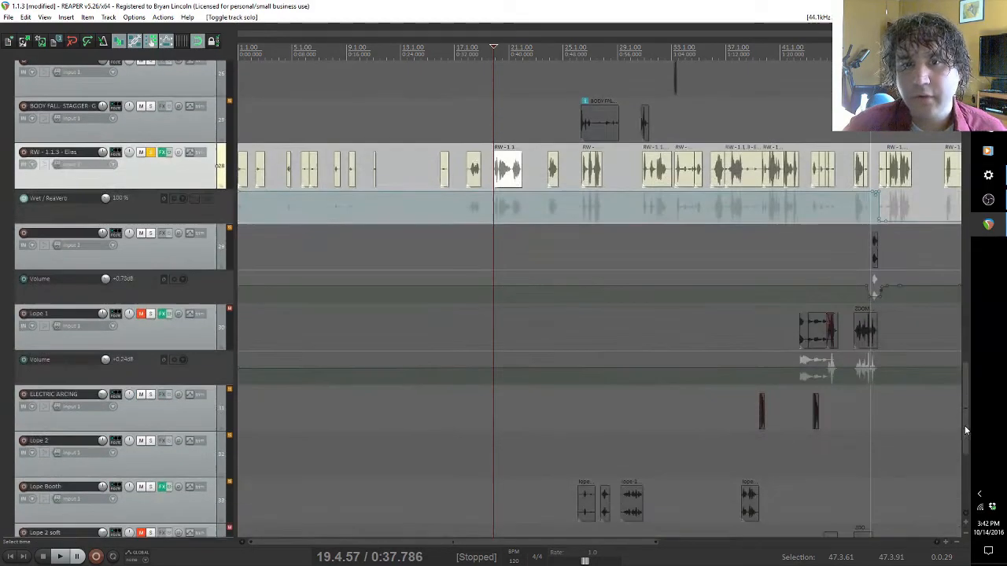
click(150, 153)
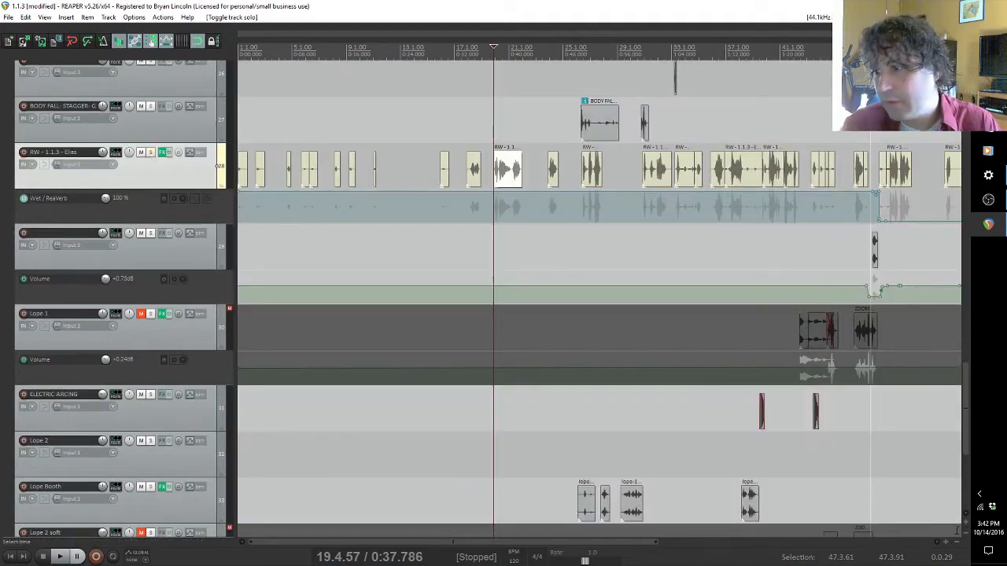
Step: Examine the compact layout of the Room and Voices tracks and their clips along the scene timeline
click(967, 534)
click(966, 534)
click(966, 535)
click(966, 534)
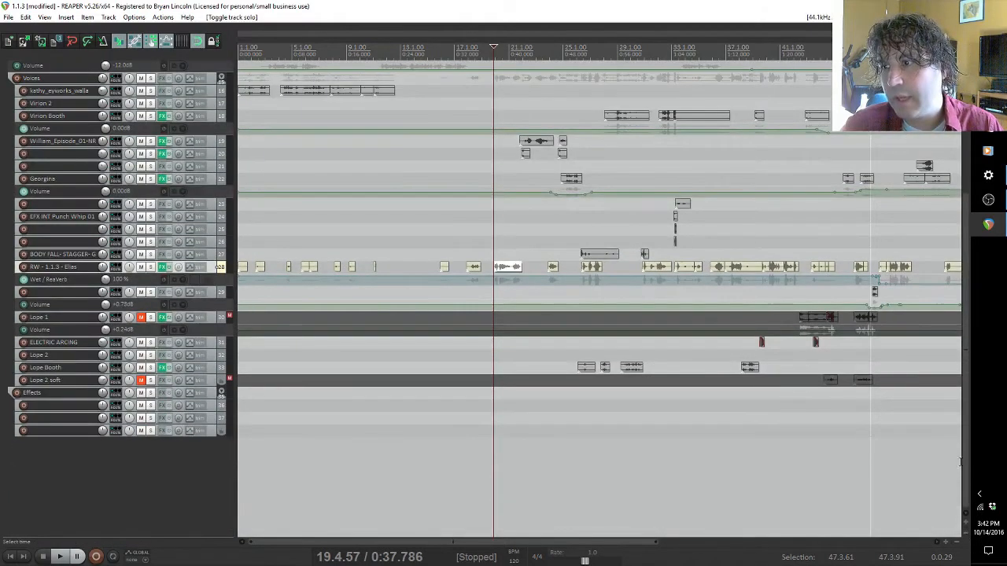
click(543, 535)
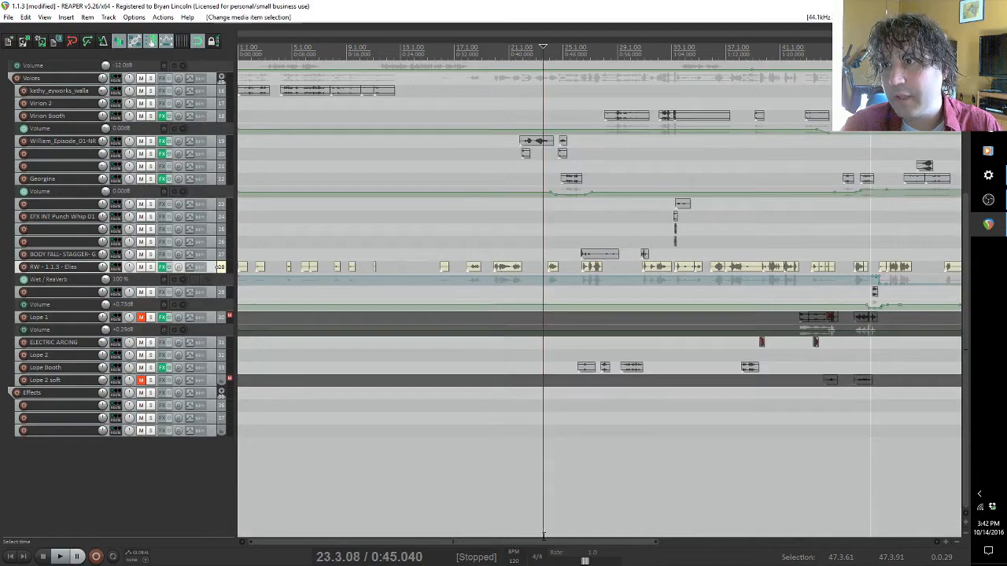
drag(544, 542, 513, 551)
drag(966, 478, 969, 434)
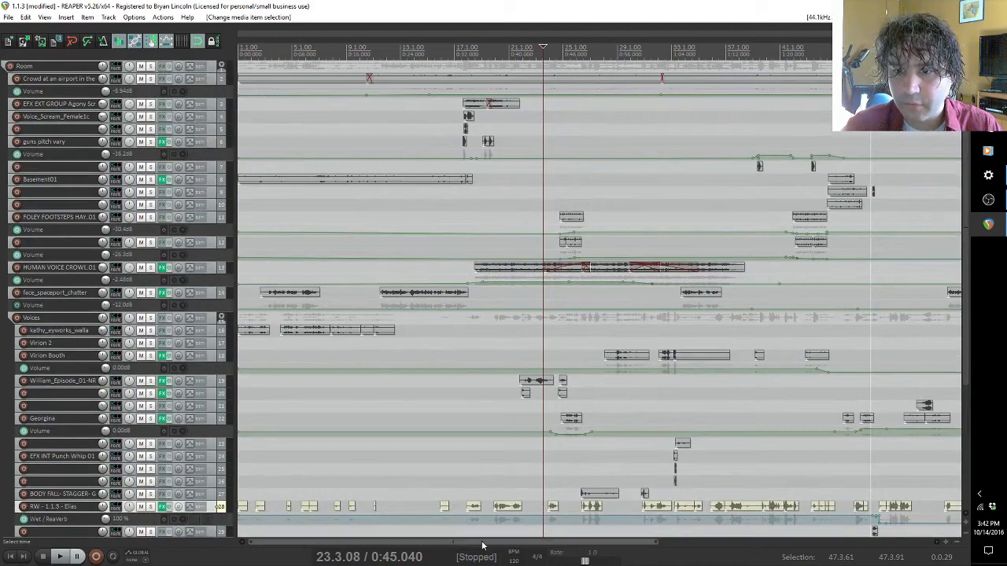
drag(483, 546, 556, 546)
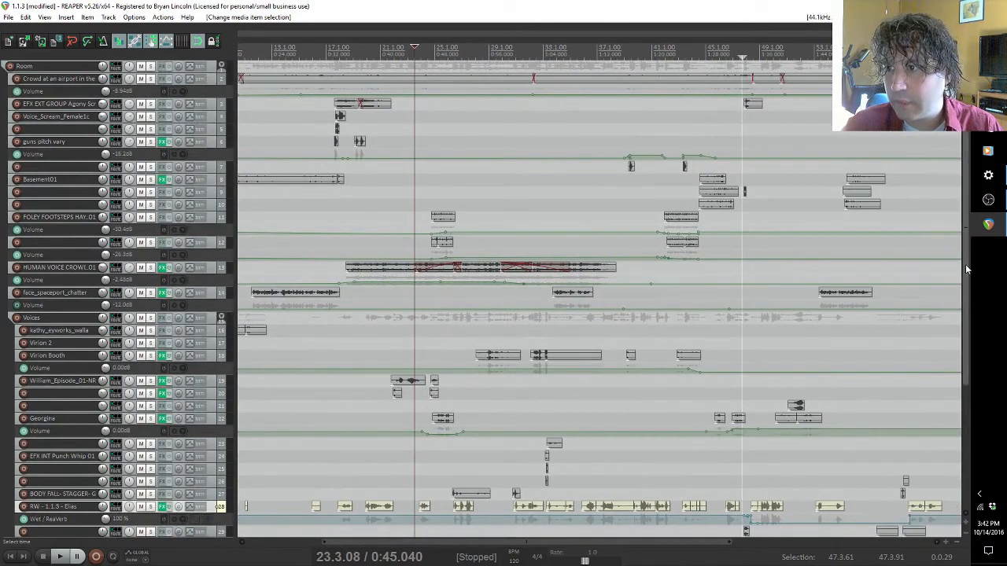
mouse_move(967, 269)
mouse_down()
mouse_move(960, 417)
mouse_move(971, 253)
mouse_up()
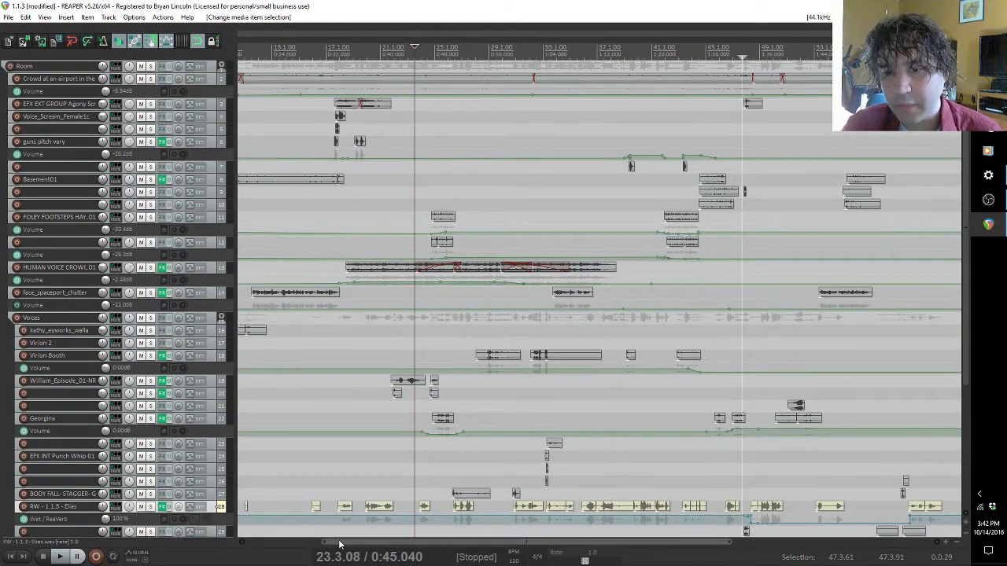
drag(329, 542, 250, 542)
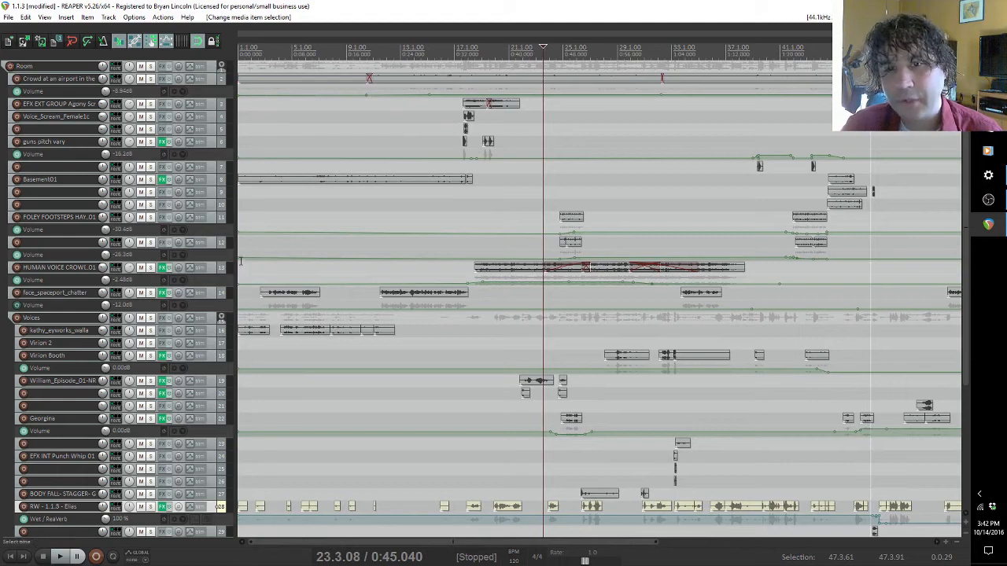
Step: Play the full mix from the start of the project to about 0:35 and stop playback
click(239, 265)
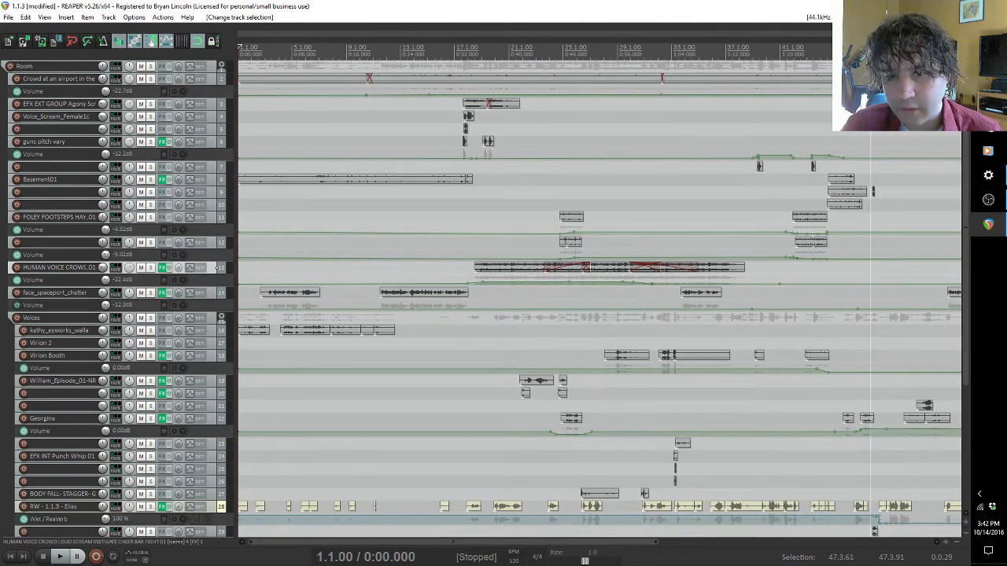
click(61, 557)
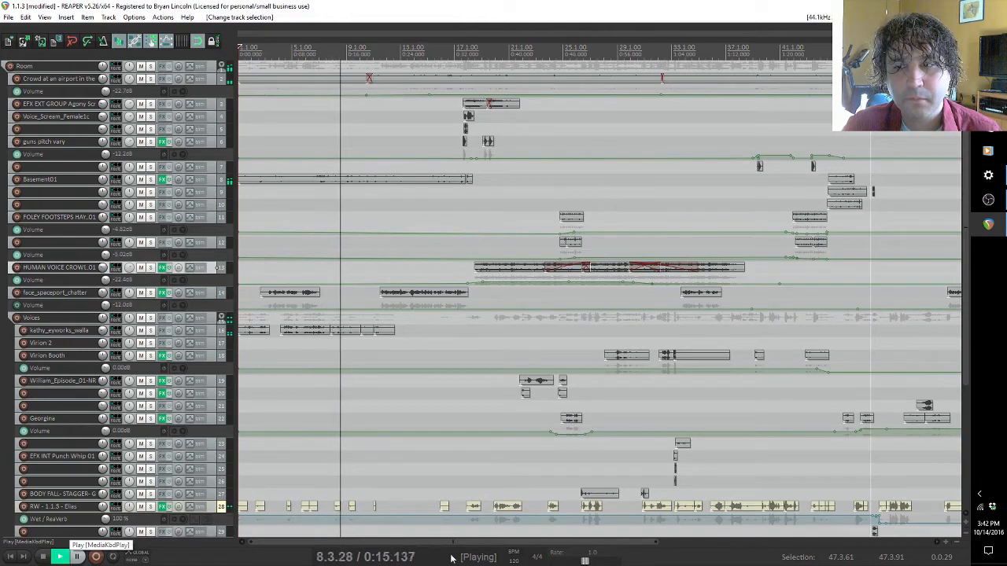
drag(968, 366, 947, 330)
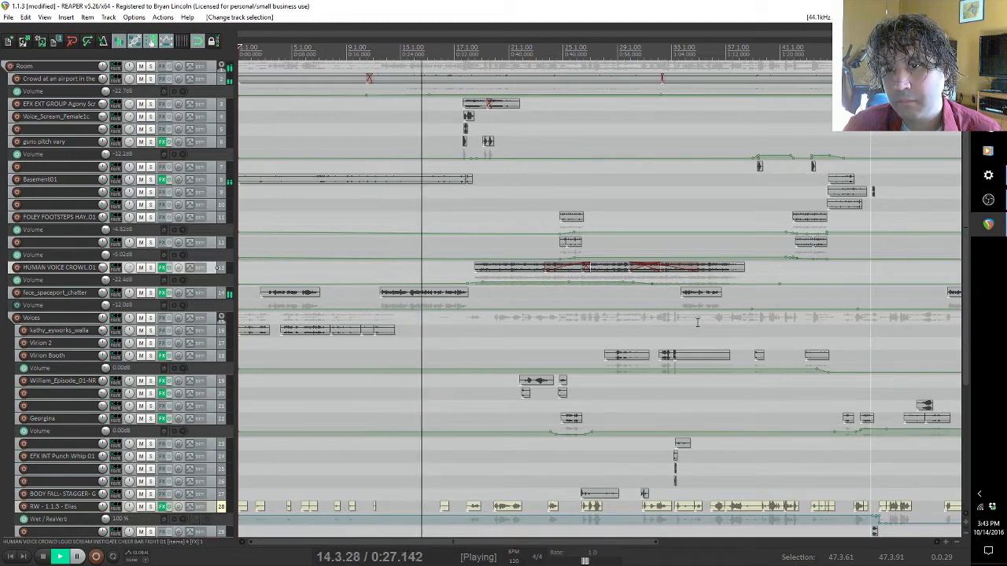
click(44, 557)
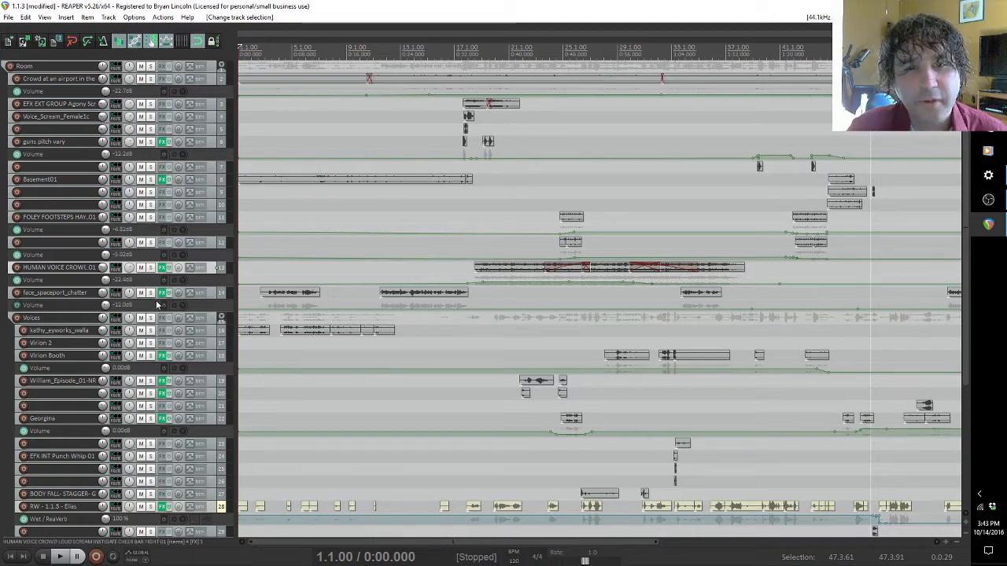
Step: Enlarge and solo the face_spaceport_chatter track, and play its second clip from about 0:21
double_click(47, 298)
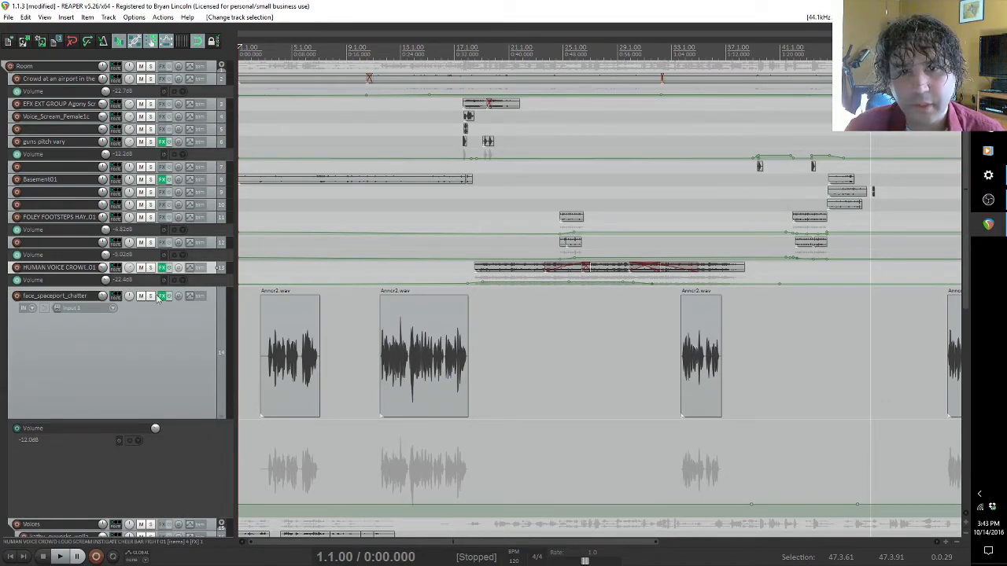
click(381, 355)
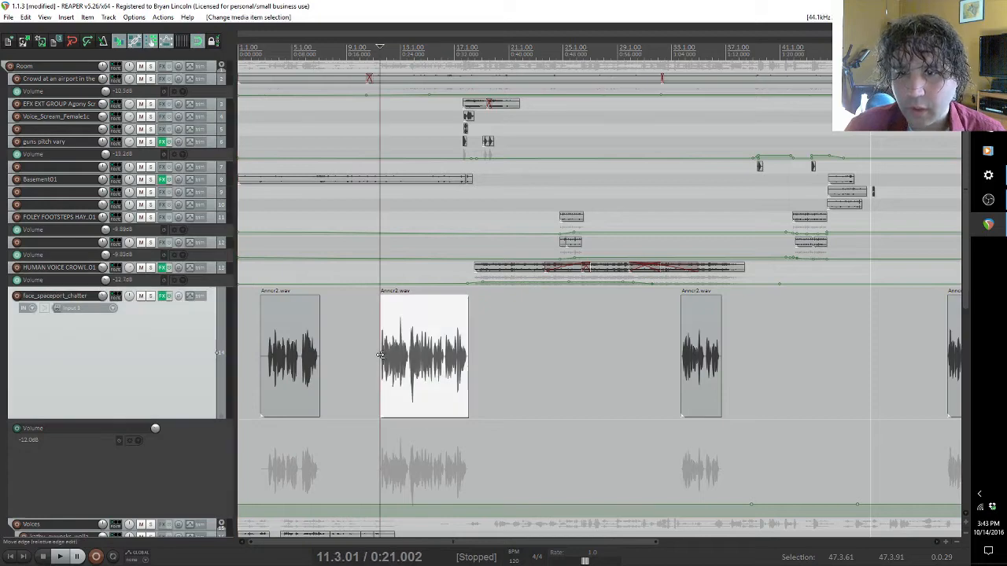
click(151, 297)
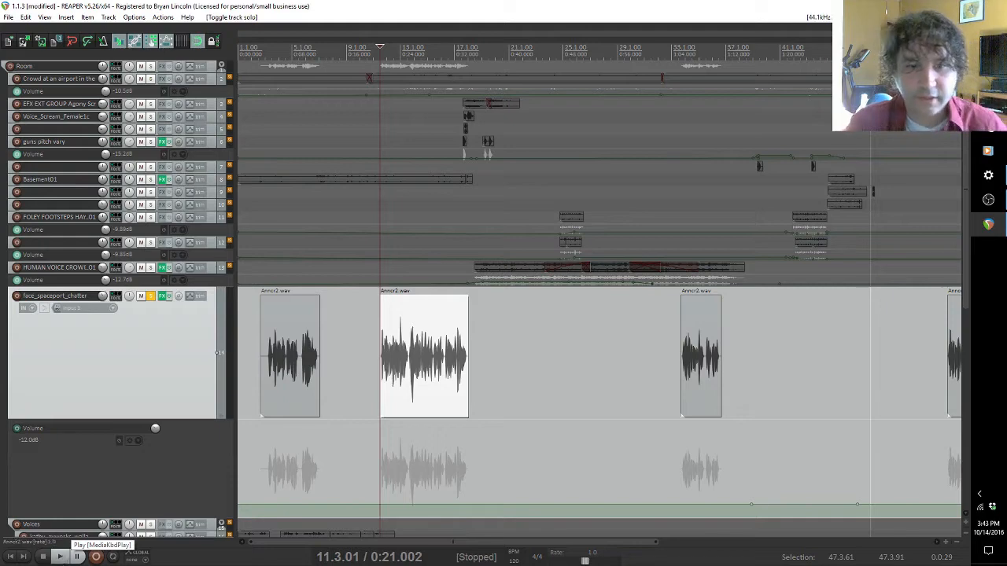
click(60, 556)
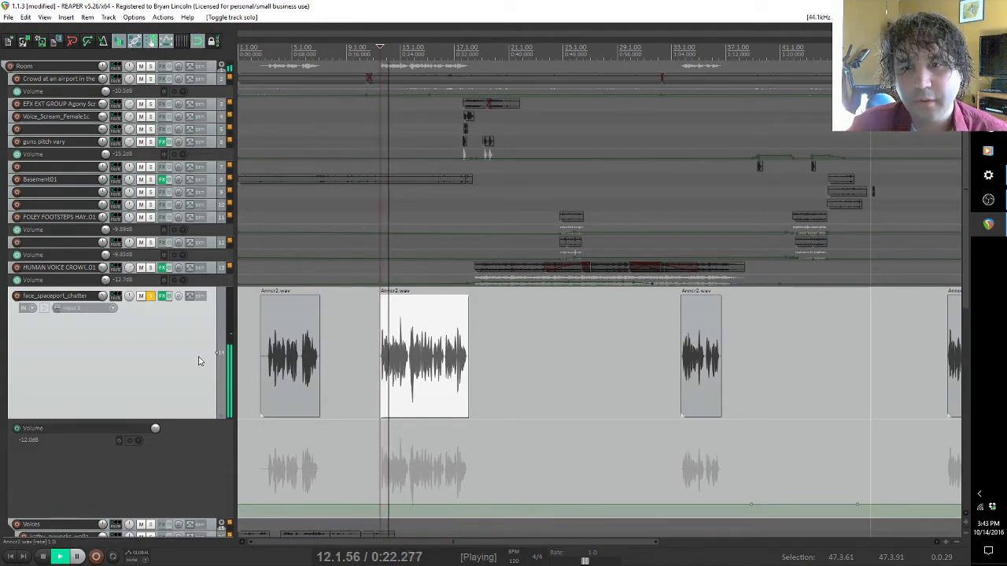
click(43, 557)
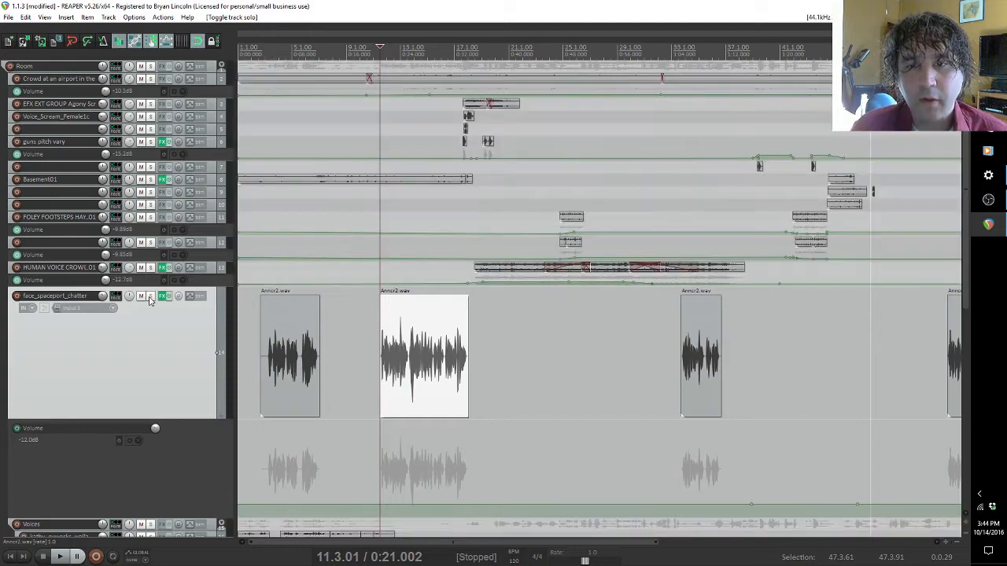
Step: With face_spaceport_chatter soloed, disable the PA horn in hall.wav impulse in its ReaVerb and play the clip dry from 0:21 to about 0:32
click(150, 296)
click(150, 297)
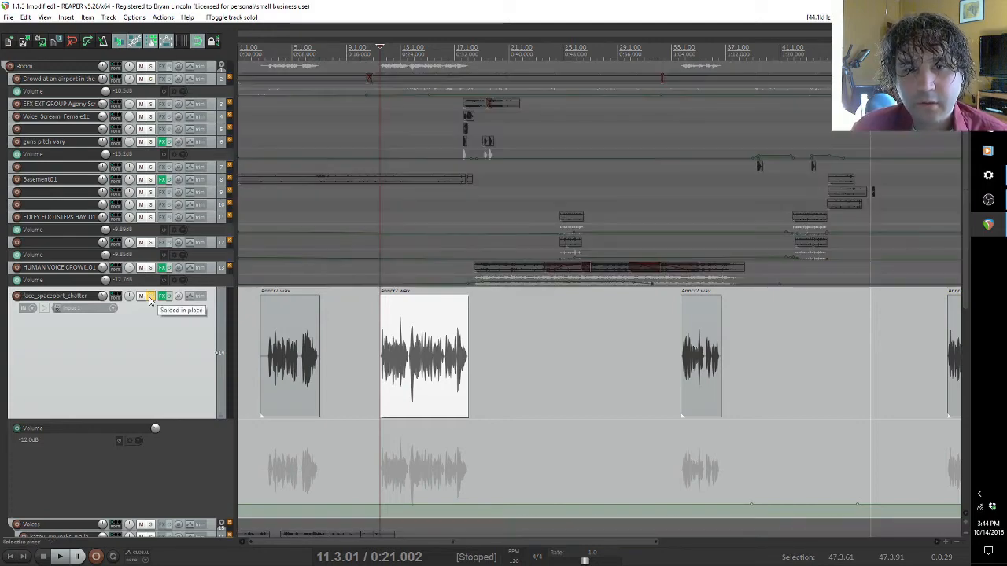
click(164, 296)
click(186, 190)
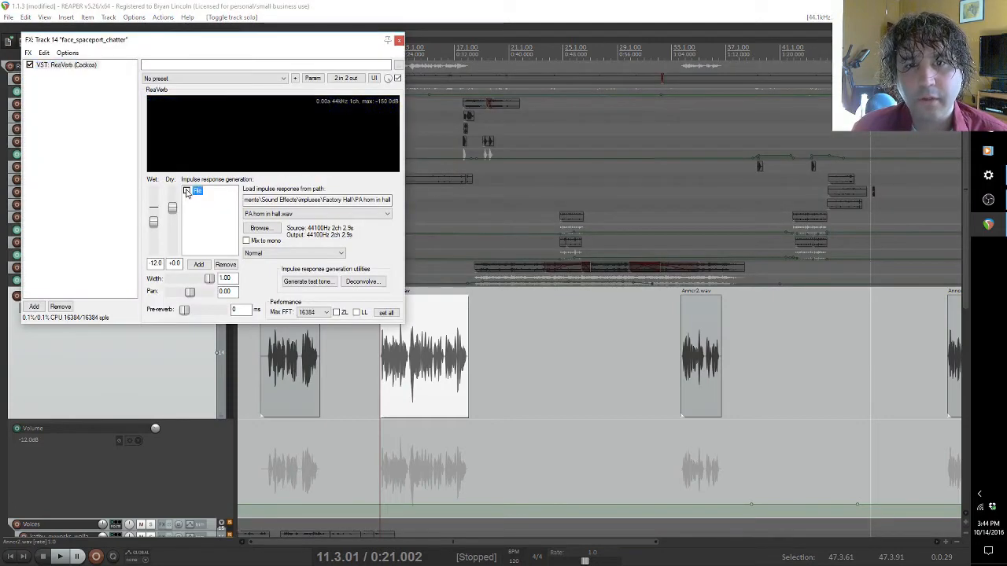
click(57, 557)
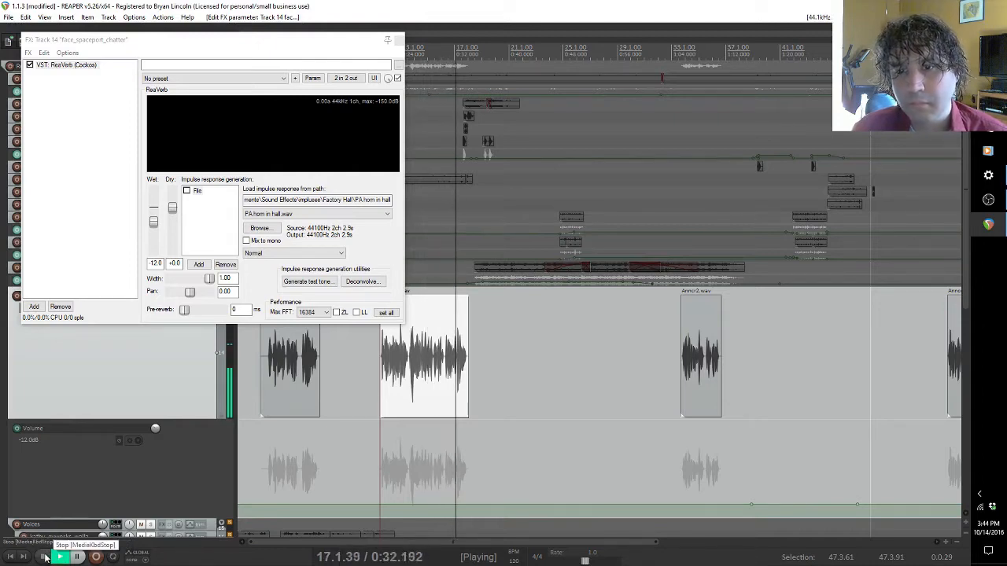
click(44, 557)
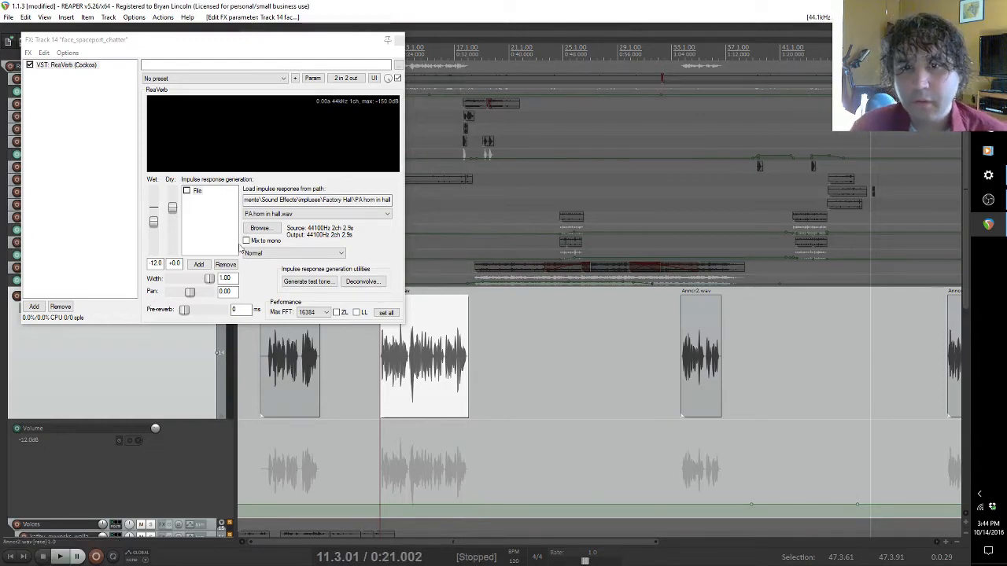
Step: Add a Reverb Generator to the ReaVerb impulse chain and raise the wet level to +0.0
click(200, 265)
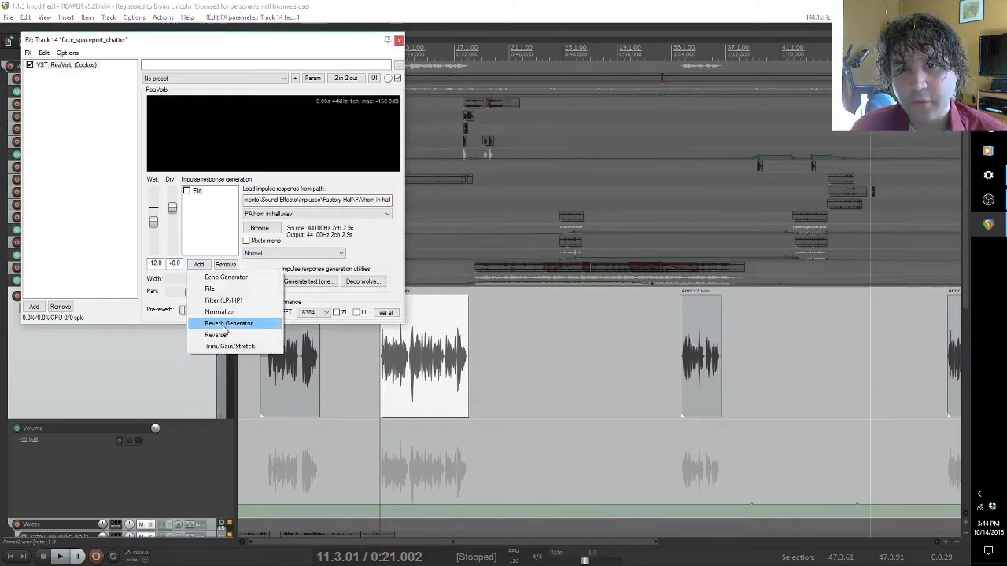
click(225, 324)
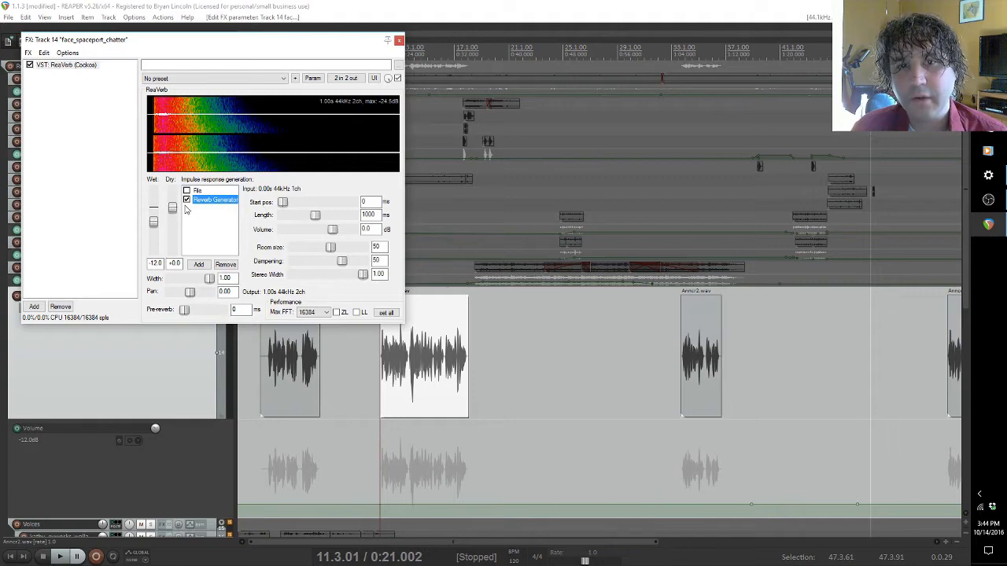
drag(153, 223, 153, 207)
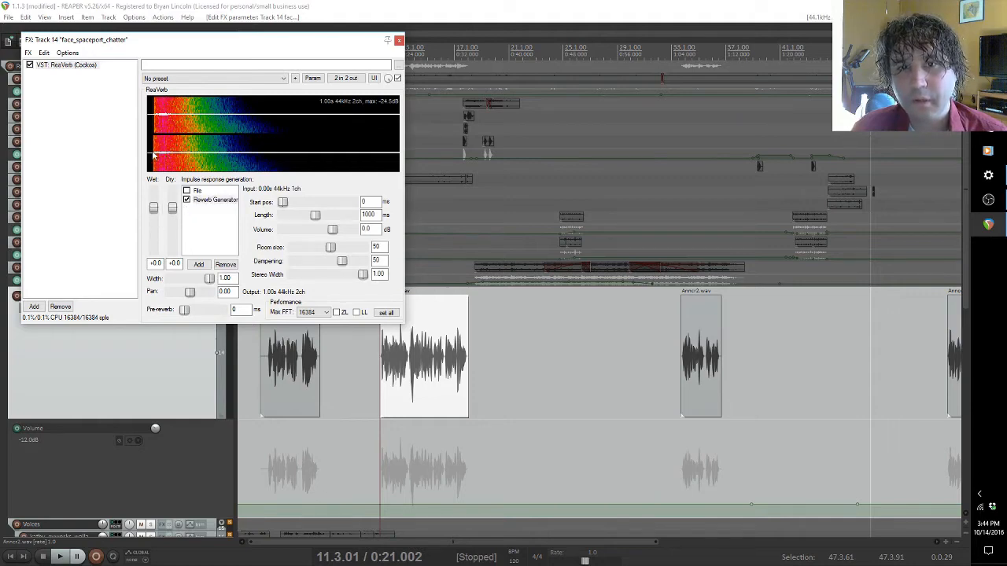
Step: Play the clip from 0:21 while setting the Reverb Generator's room size to 93 and to 33, and stop playback
click(62, 557)
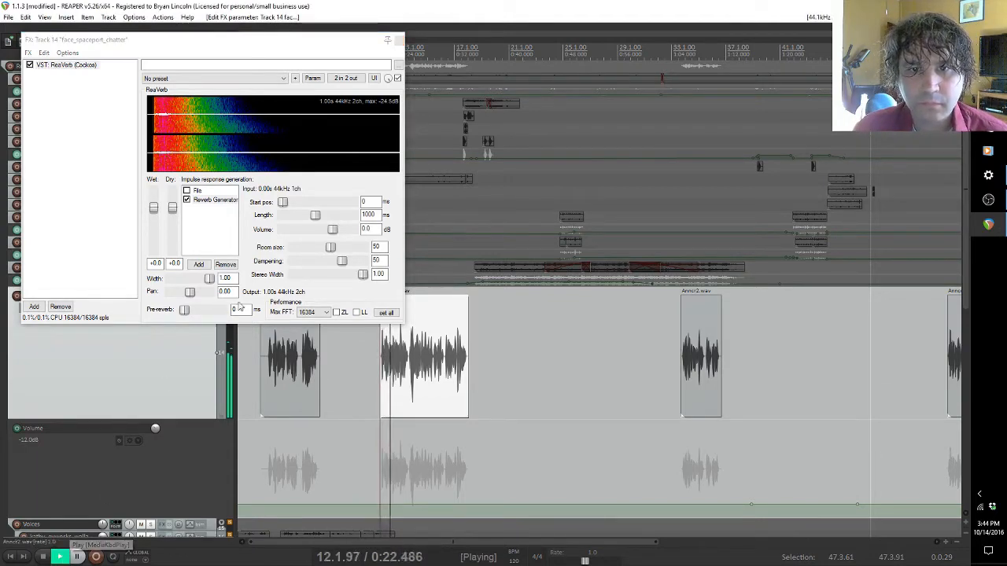
click(337, 248)
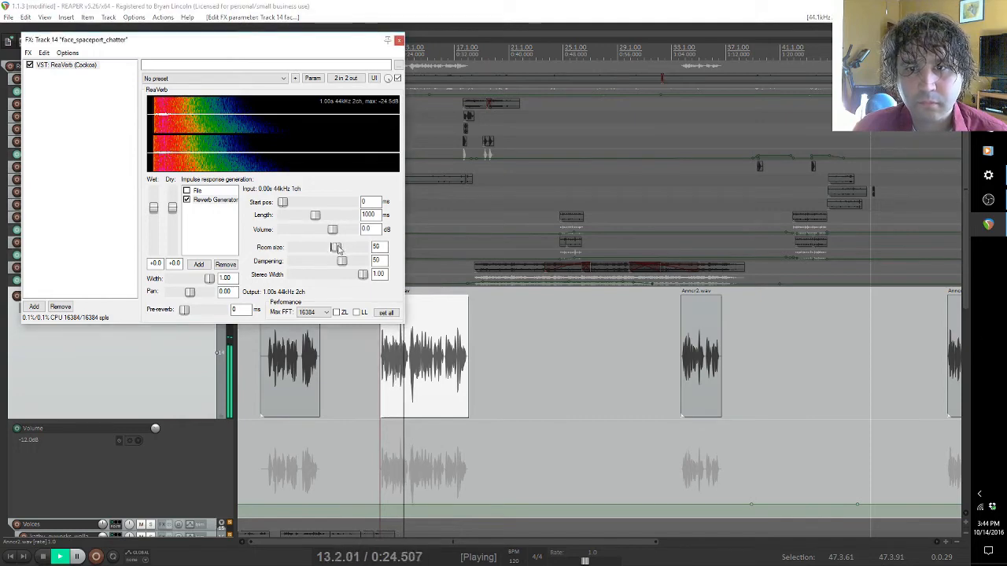
drag(337, 248, 360, 249)
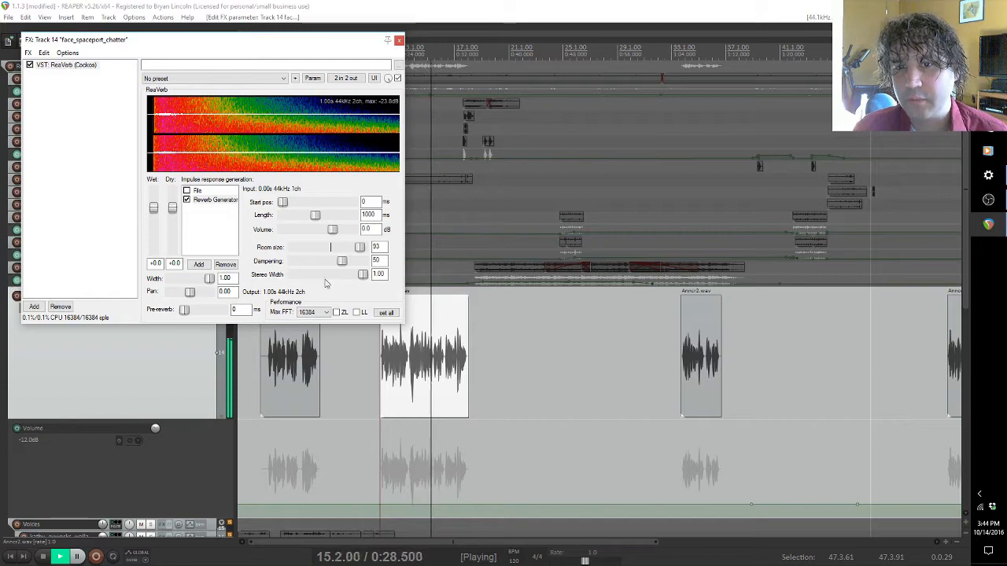
drag(359, 247, 307, 248)
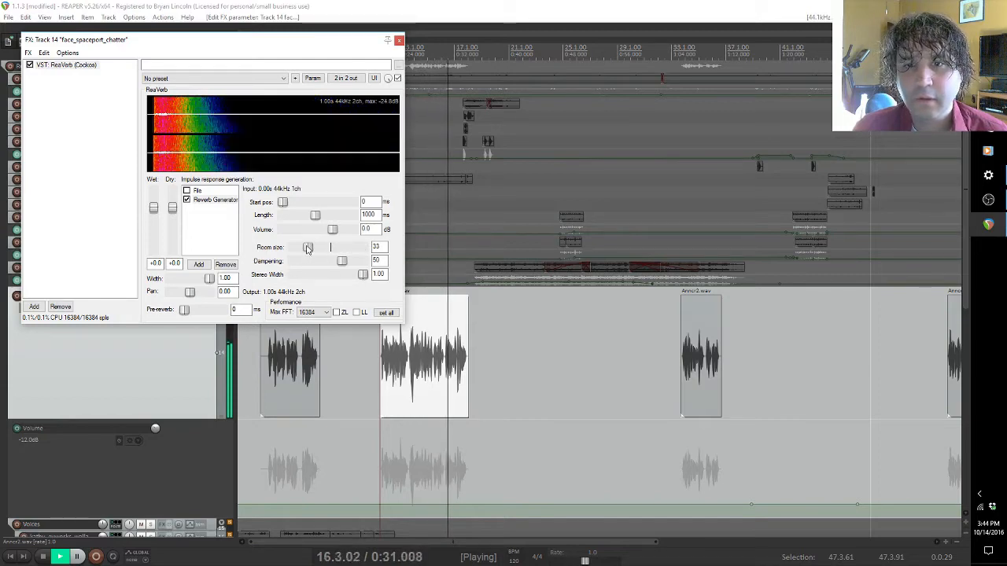
click(43, 557)
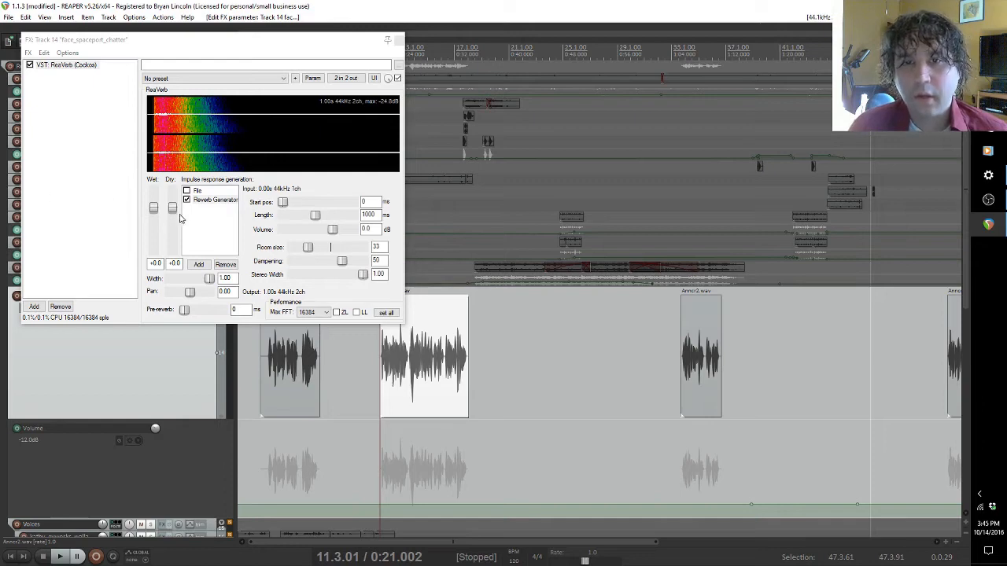
Step: Remove the Reverb Generator from the impulse chain and add a File module in its place
click(201, 201)
click(222, 264)
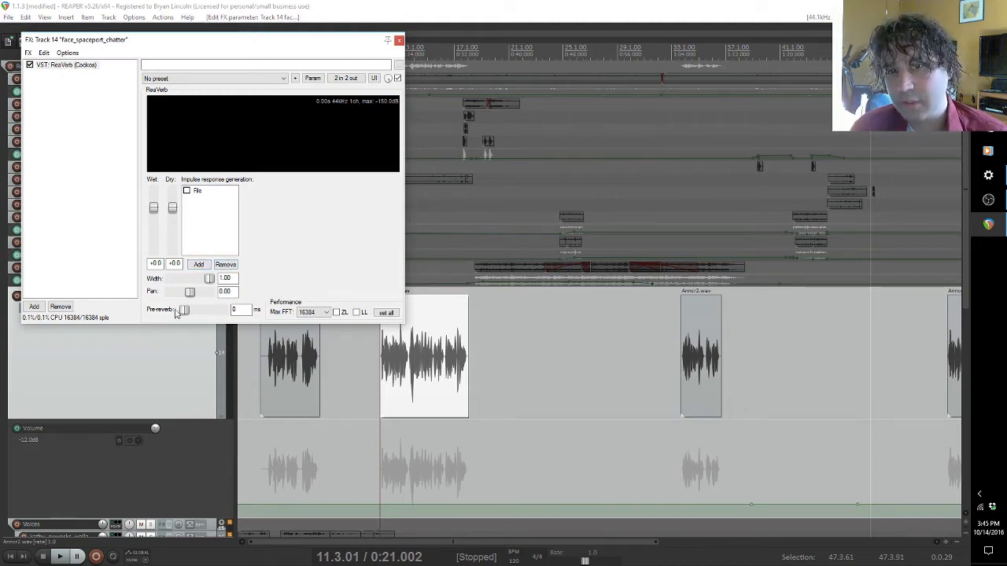
click(192, 266)
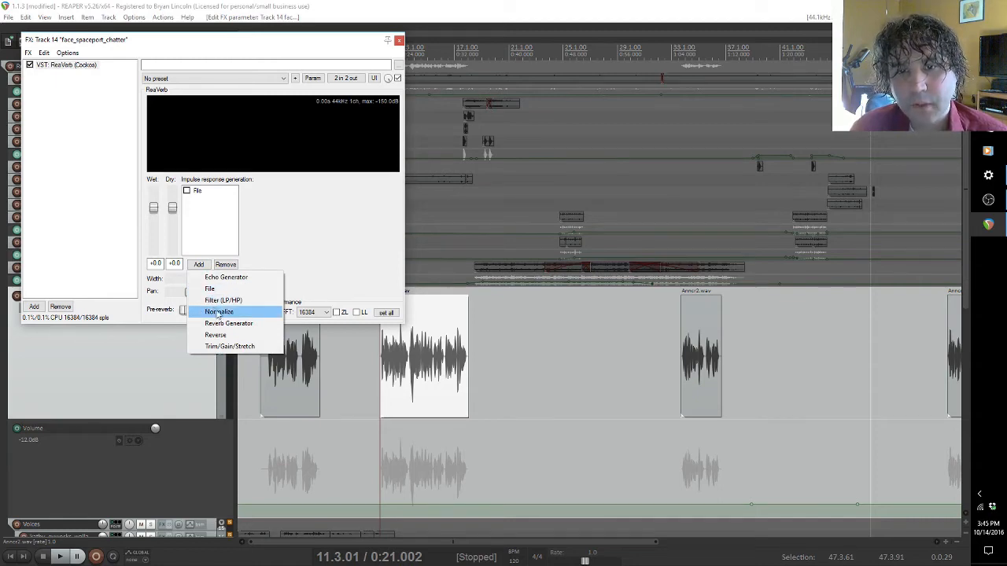
click(212, 291)
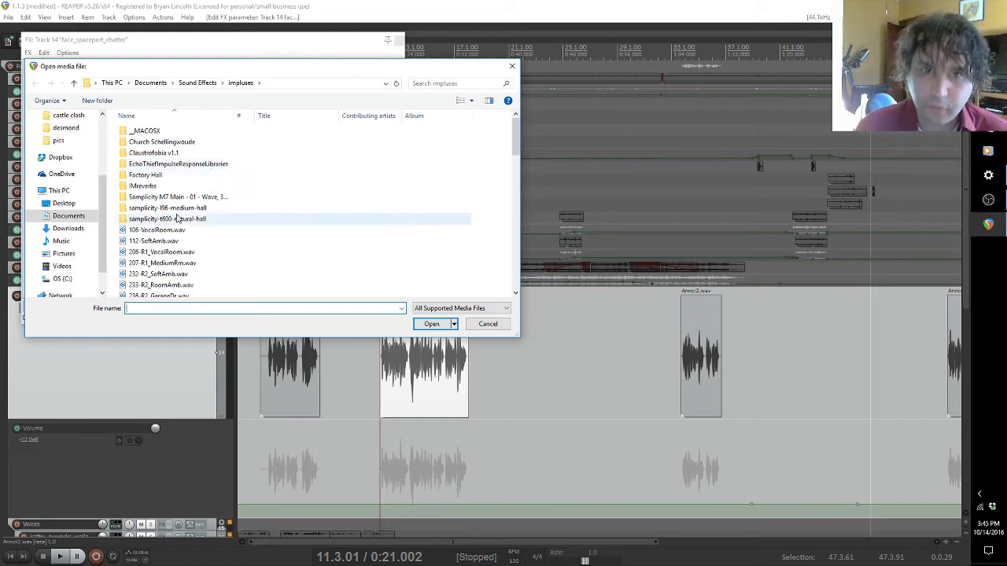
Step: Look through the impulse response WAV files available in the impluses folder
click(173, 244)
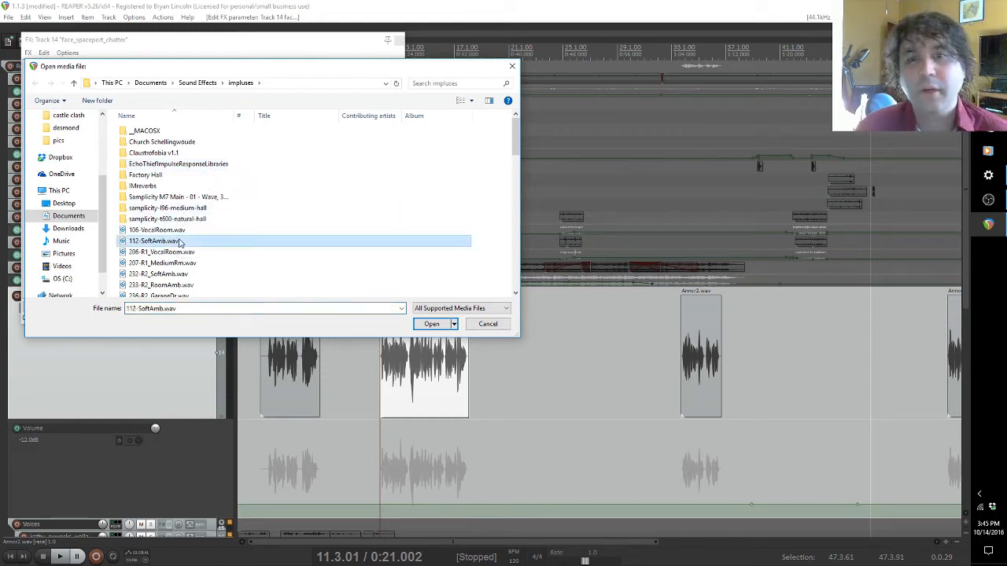
scroll(178, 243, down, 3)
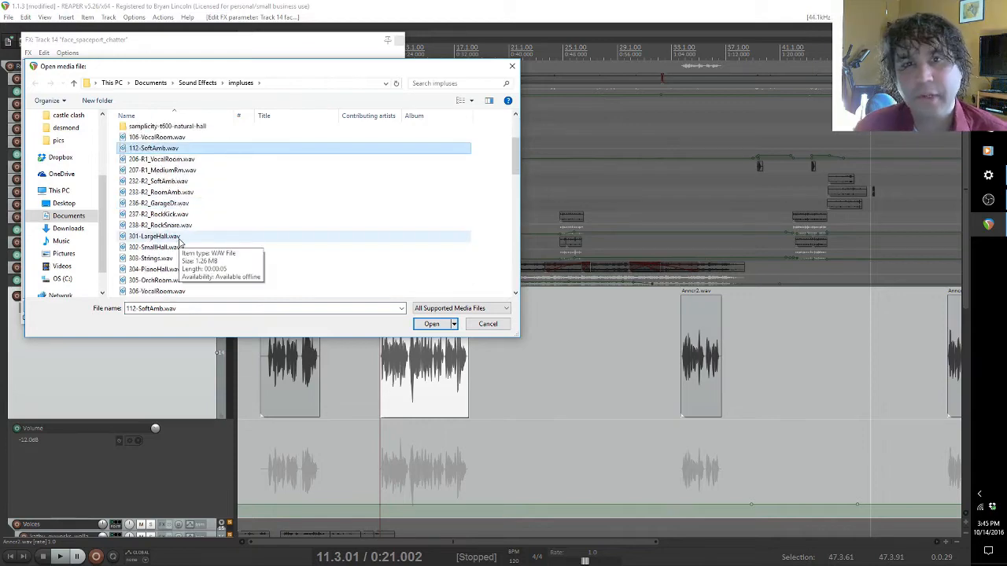
scroll(178, 240, down, 12)
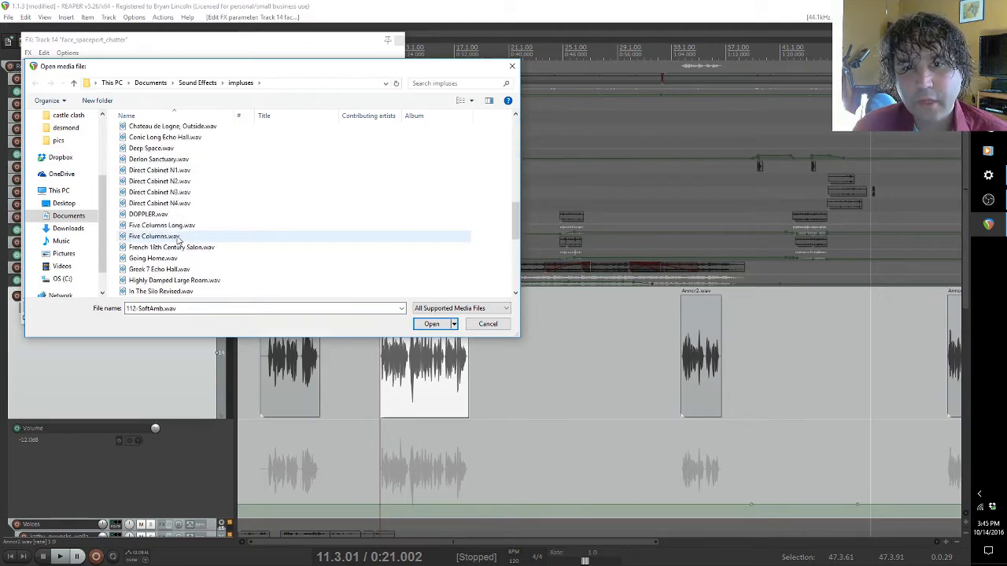
scroll(178, 241, down, 1)
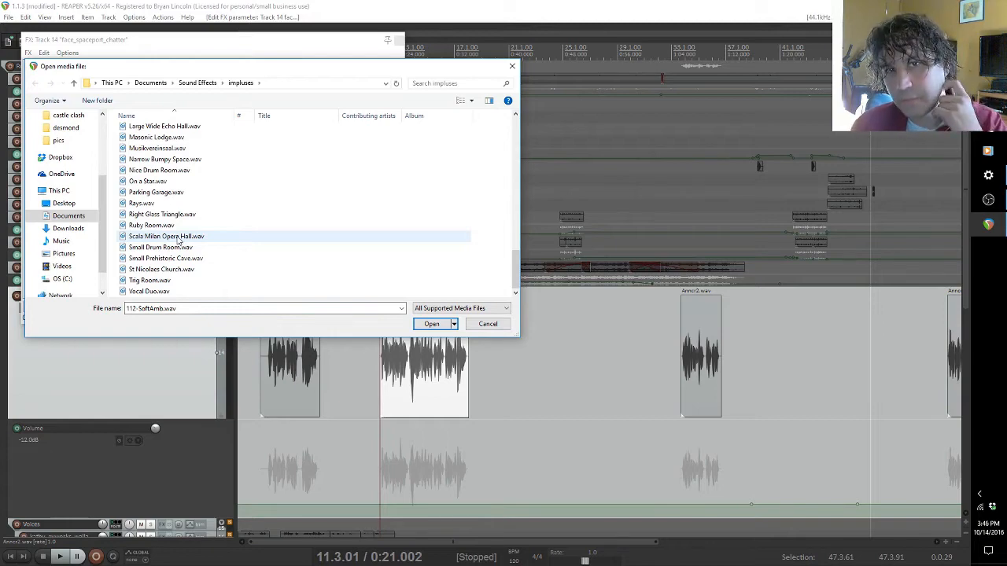
scroll(179, 240, up, 5)
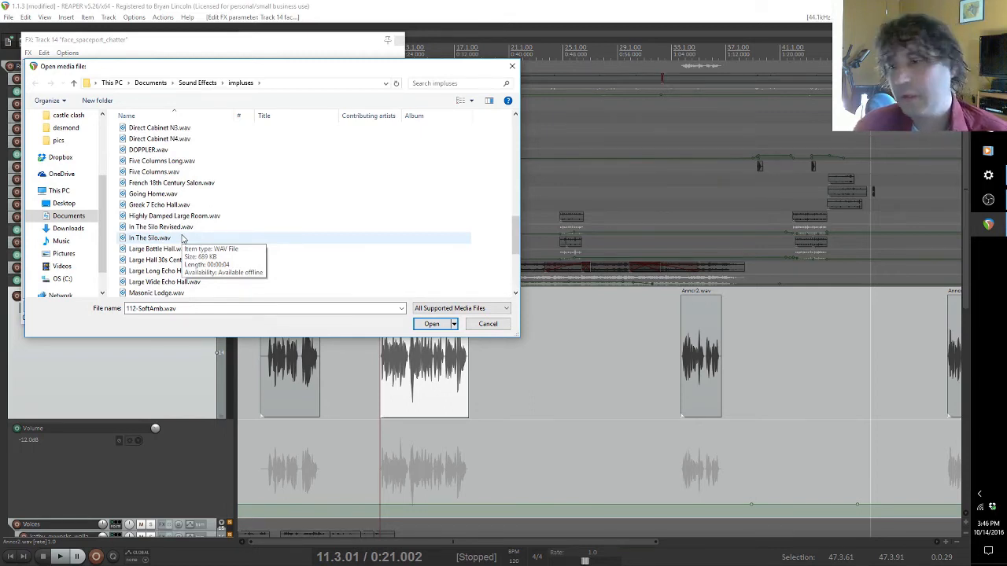
scroll(182, 238, up, 5)
scroll(182, 238, up, 5)
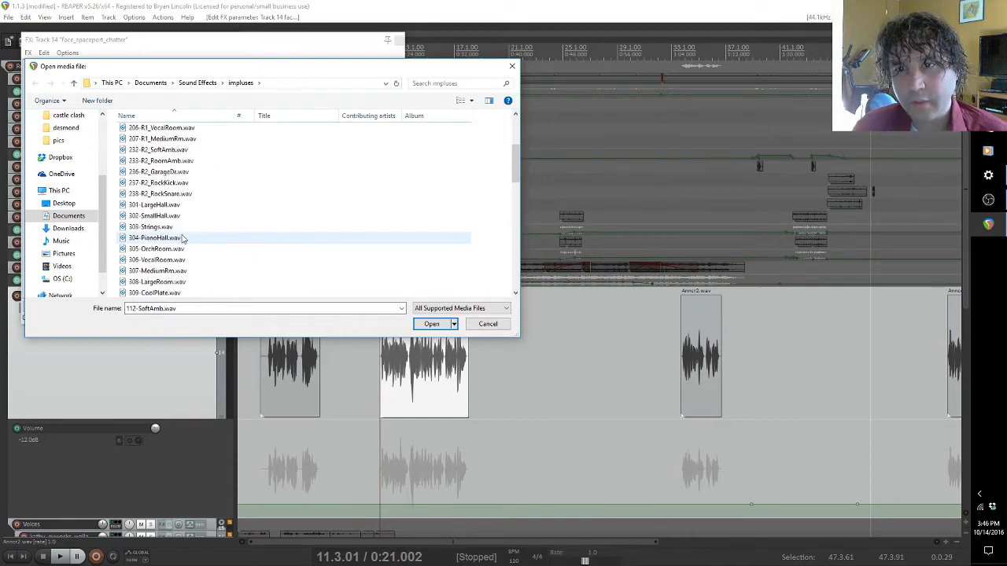
scroll(182, 238, down, 4)
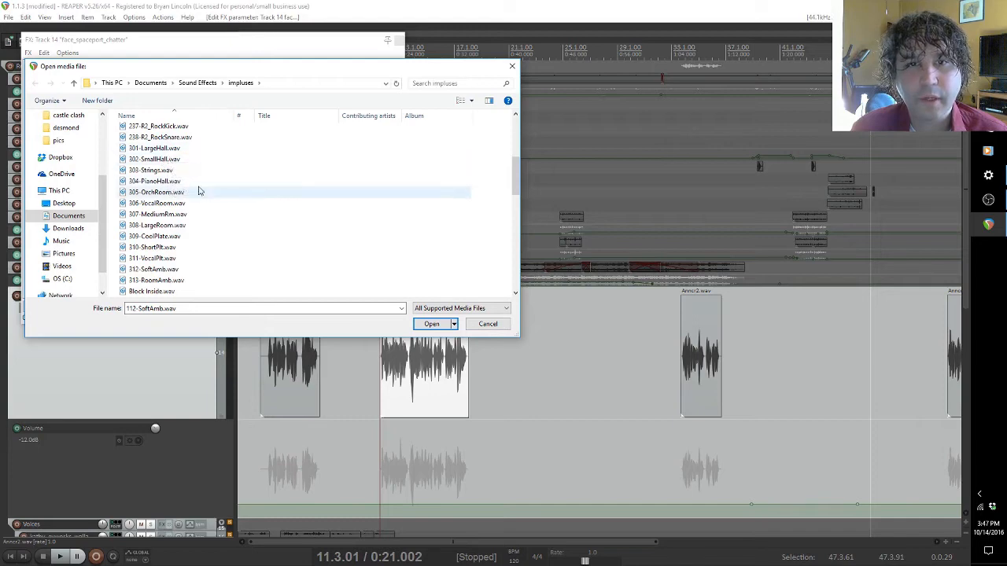
scroll(184, 170, up, 4)
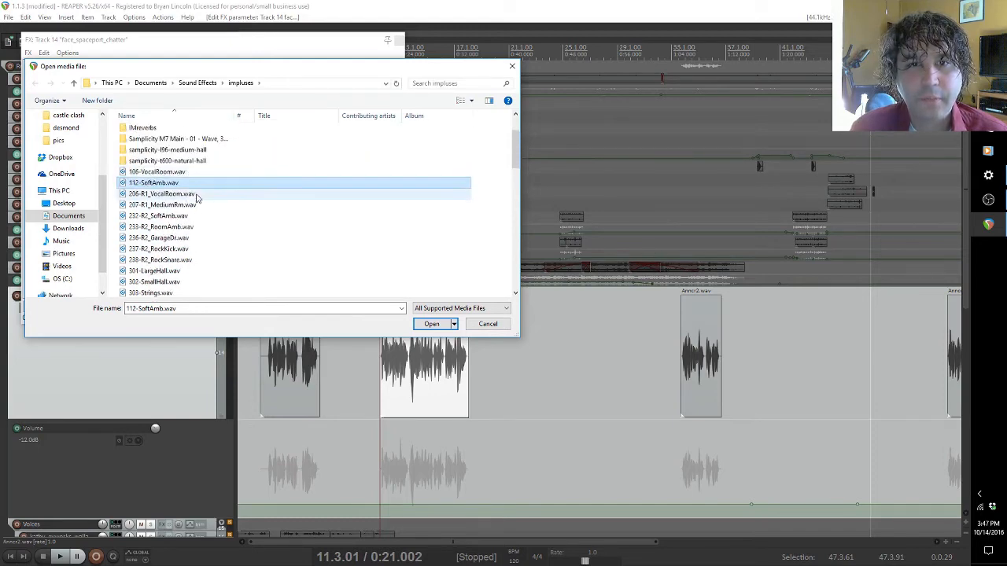
Step: Load 207-R1_MediumRm.wav as the impulse response and audition the clip briefly from 0:21
click(174, 206)
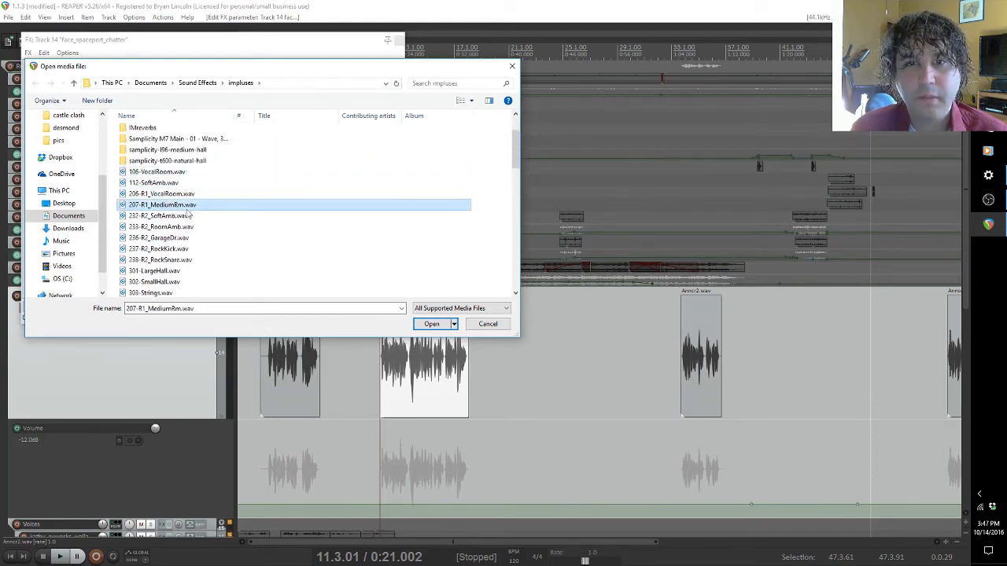
click(432, 324)
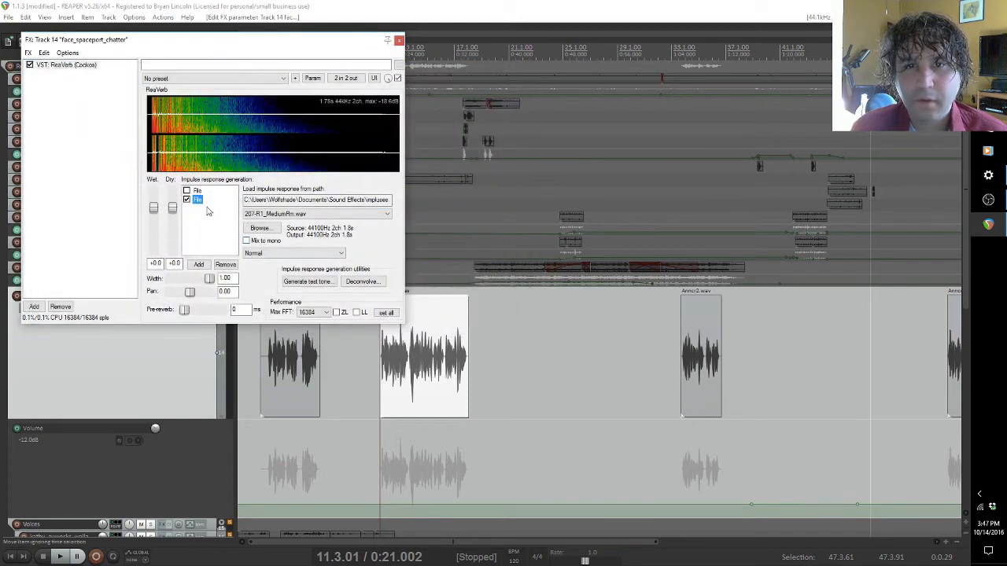
click(61, 557)
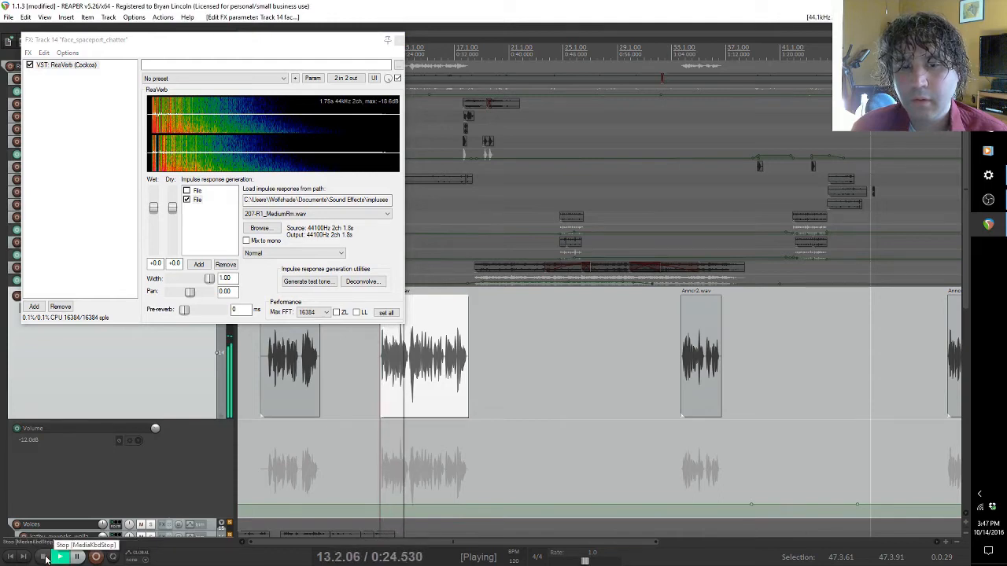
click(46, 557)
Step: Switch the impulse response to 301-LargeHall.wav and audition the clip briefly from 0:21
click(323, 214)
scroll(315, 252, up, 3)
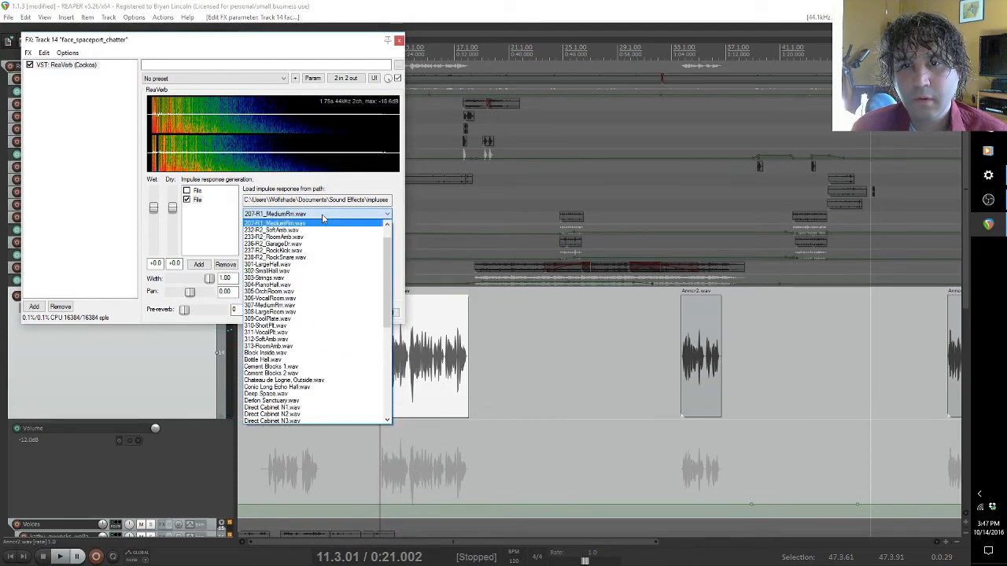
click(271, 267)
click(67, 558)
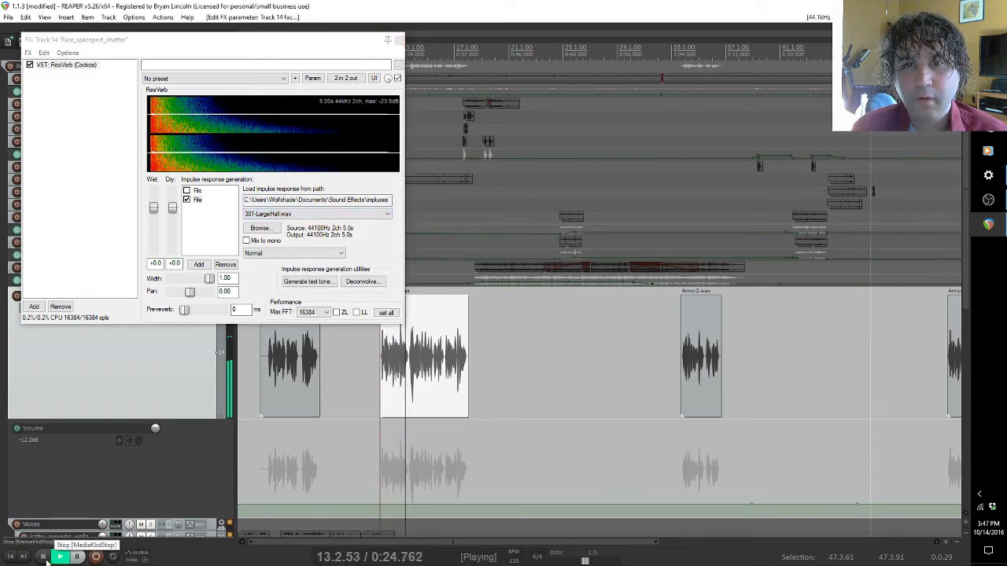
click(44, 557)
Step: Switch the impulse response to Small Prehistoric Cave.wav and audition the clip briefly from 0:21
click(386, 218)
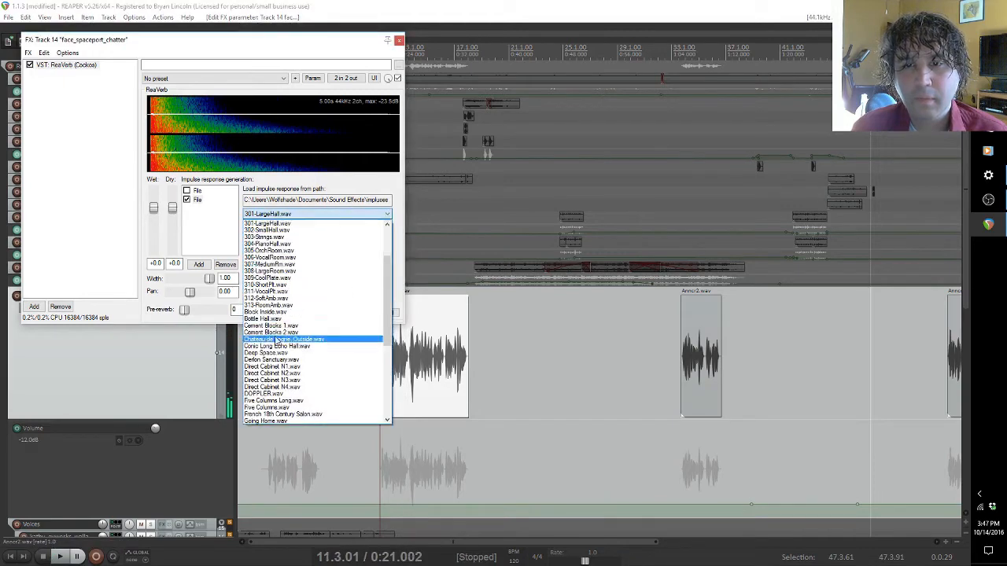
scroll(275, 340, down, 5)
scroll(275, 340, down, 2)
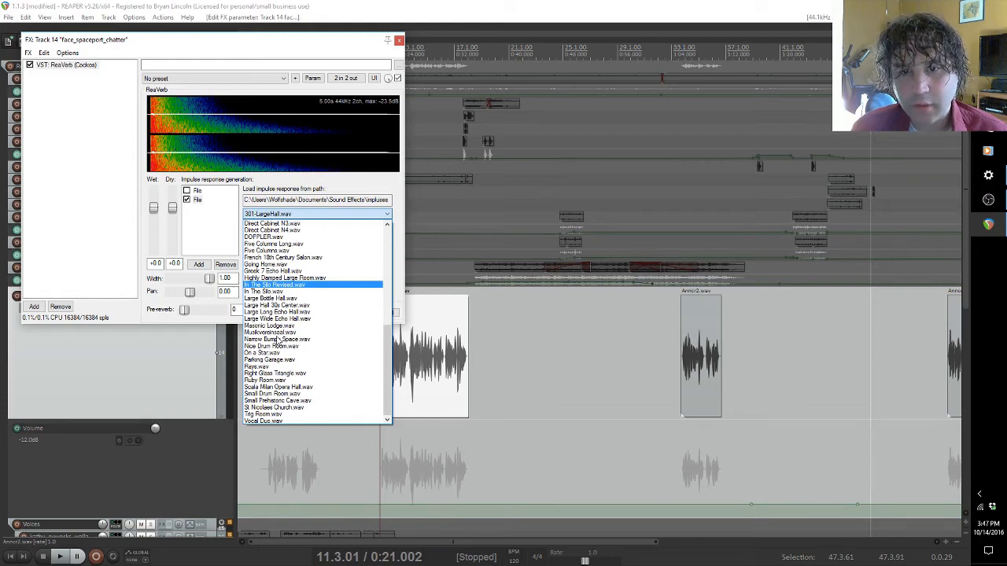
click(277, 400)
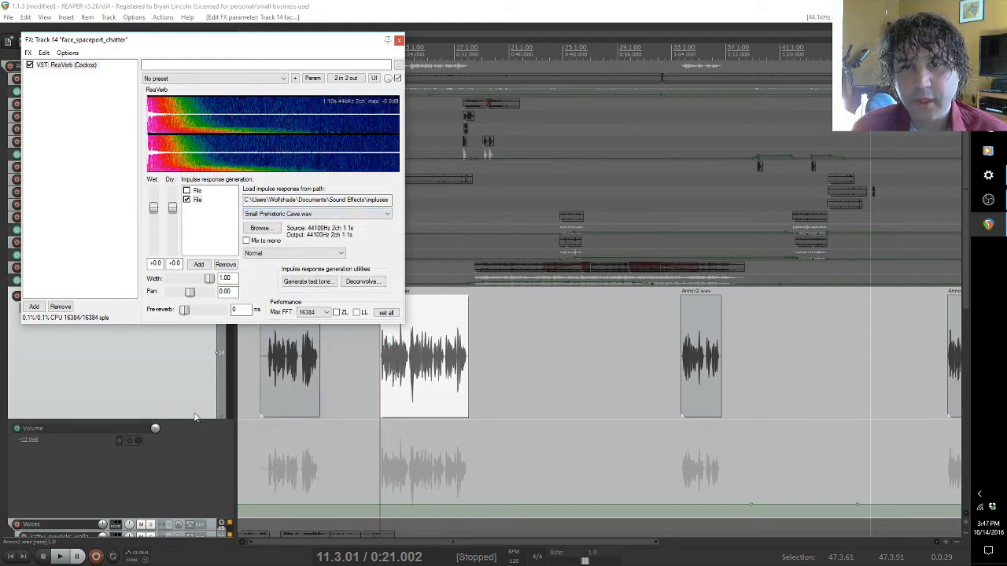
click(59, 557)
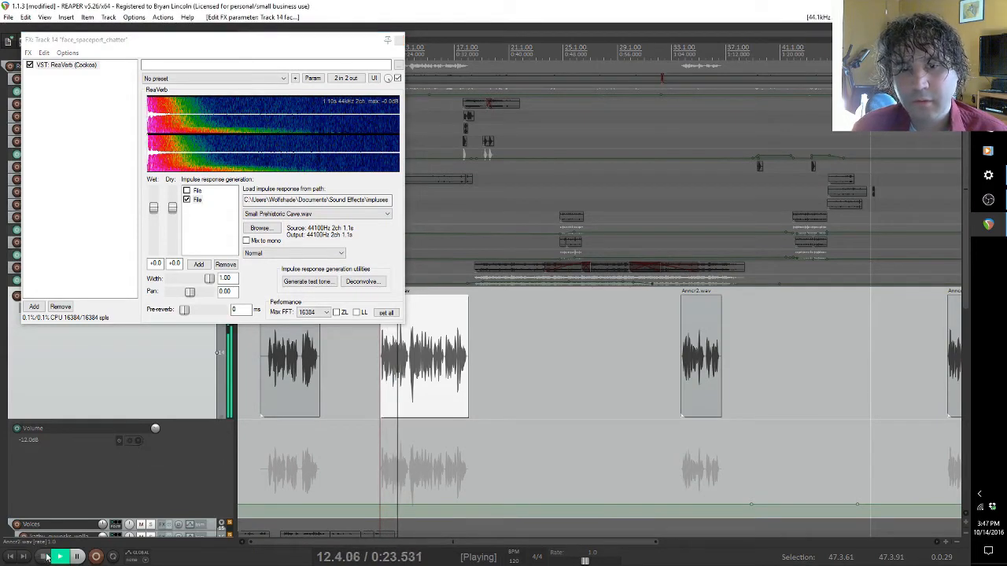
key(space)
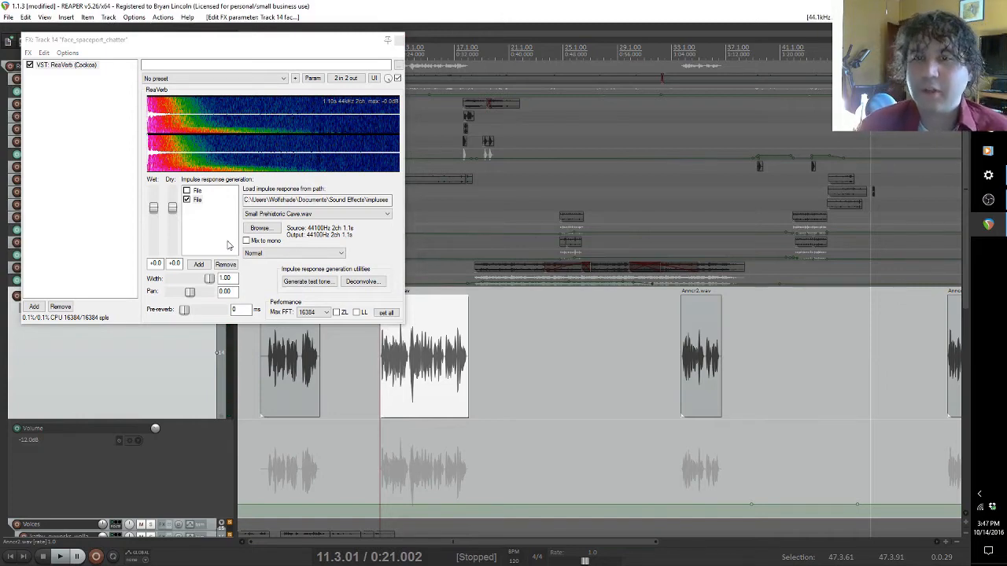
Step: Disable and remove the Small Prehistoric Cave.wav File module, and select the remaining File module with PA horn in hall.wav
click(187, 200)
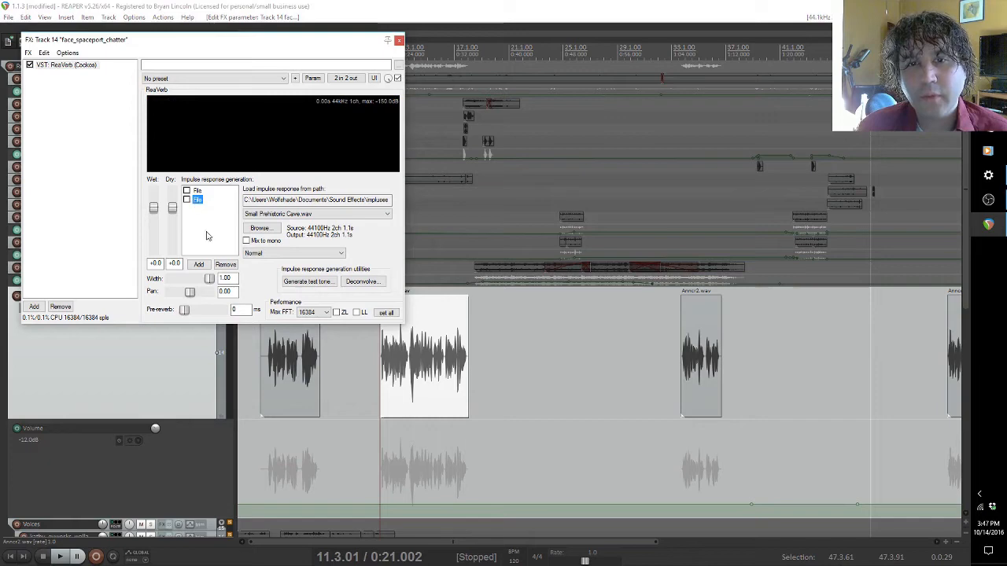
click(225, 265)
click(198, 192)
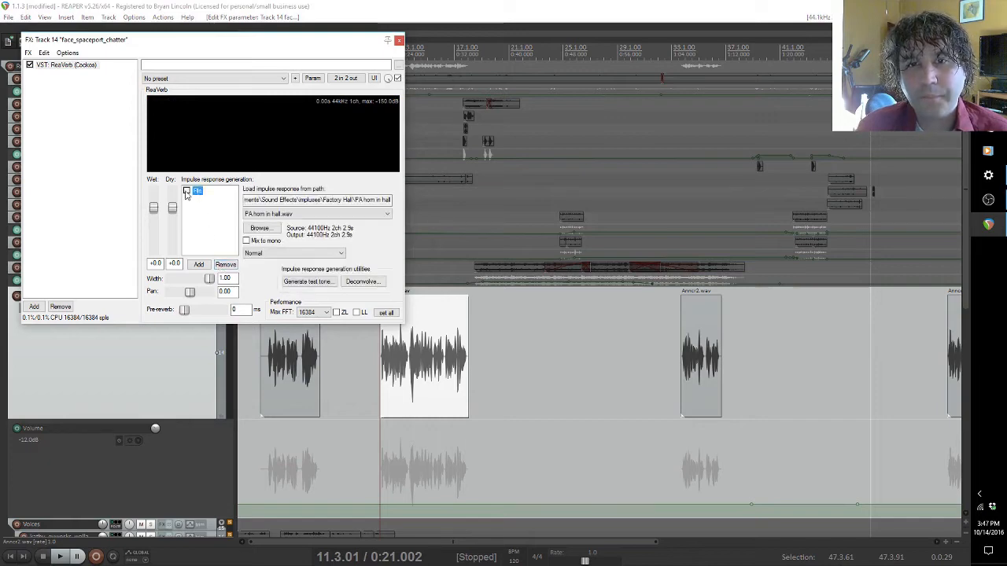
Step: Enable the File module with PA horn in hall.wav and audition the selected announcer clip from 0:21
click(187, 192)
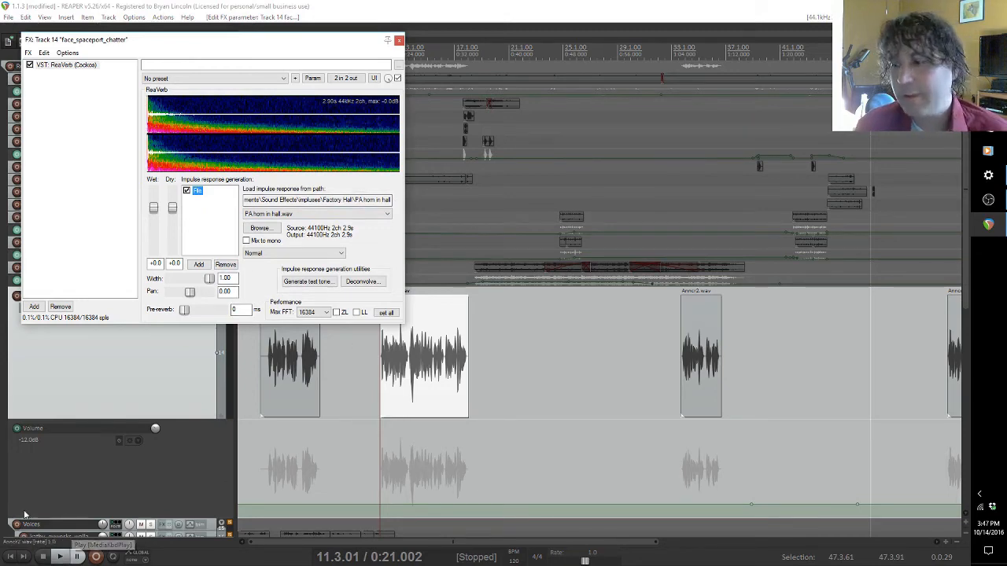
click(57, 557)
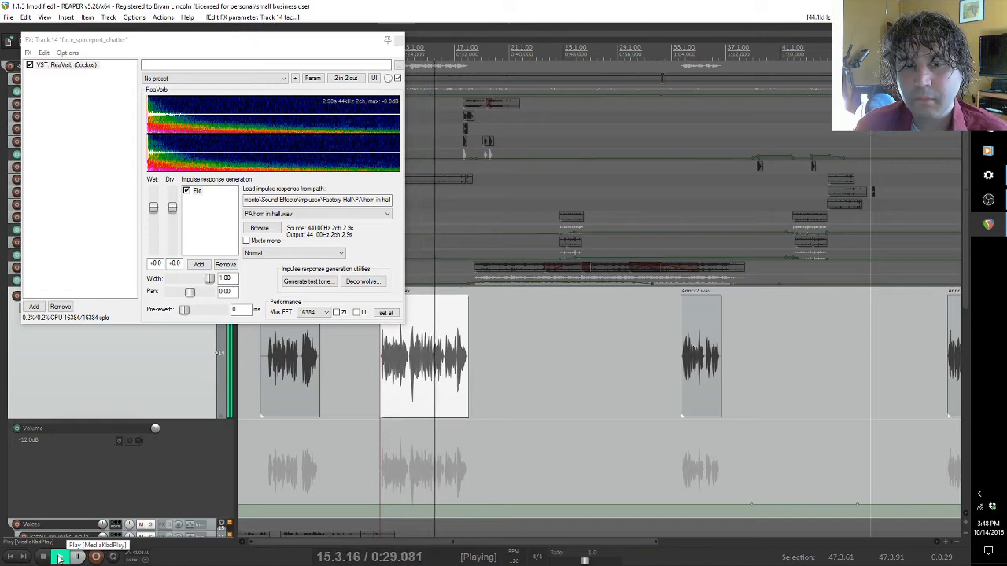
click(43, 556)
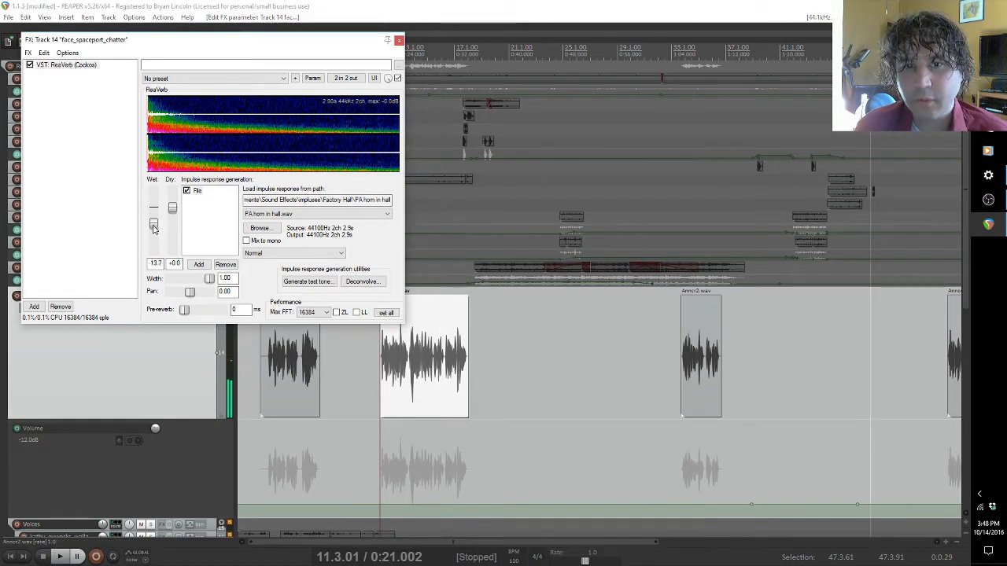
Step: Lower ReaVerb's wet level to -28.6 dB, play the clip, and raise the wet level to -14.4 dB during playback
drag(155, 212, 153, 240)
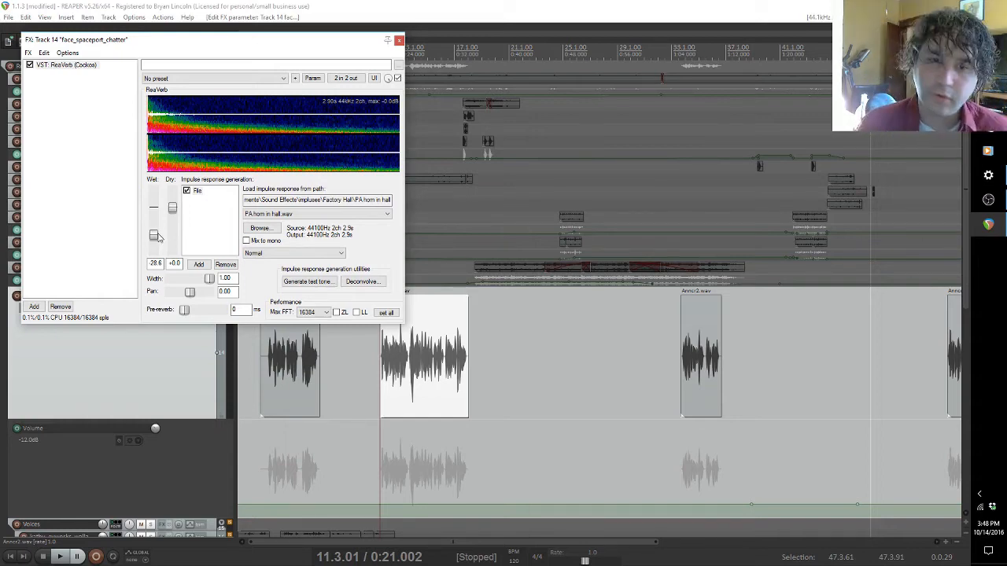
click(77, 557)
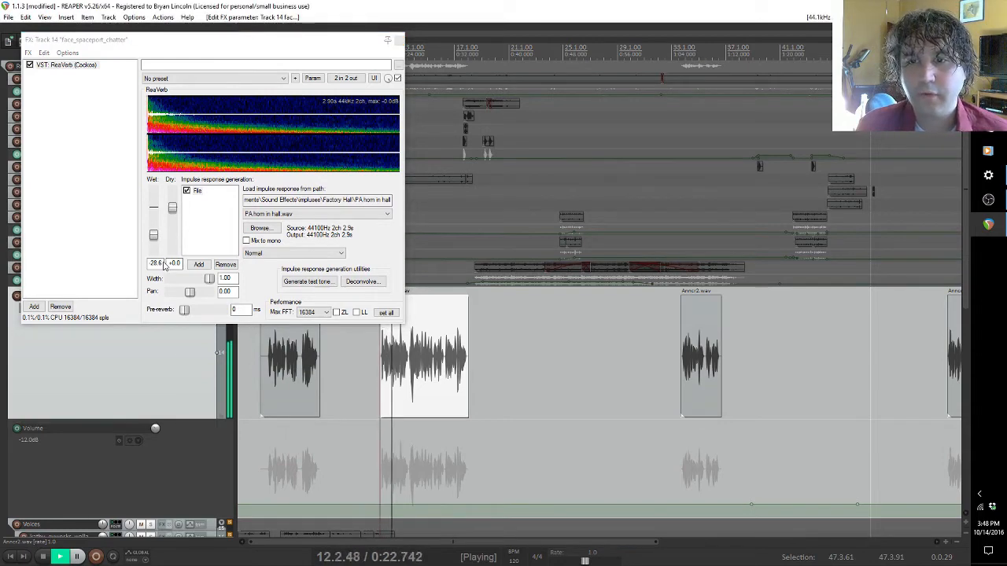
mouse_move(154, 239)
mouse_down()
mouse_move(155, 221)
mouse_move(157, 229)
mouse_up()
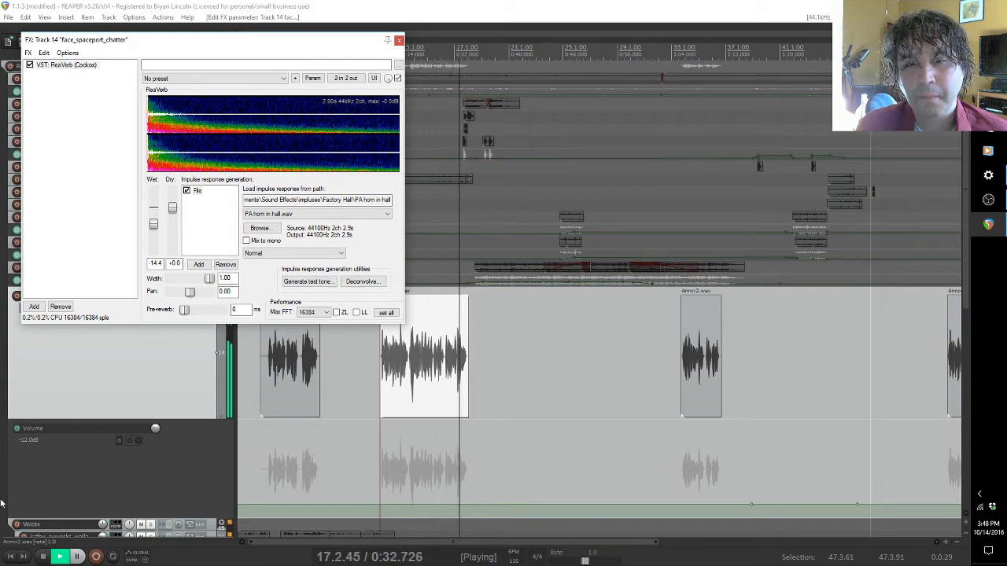
key(space)
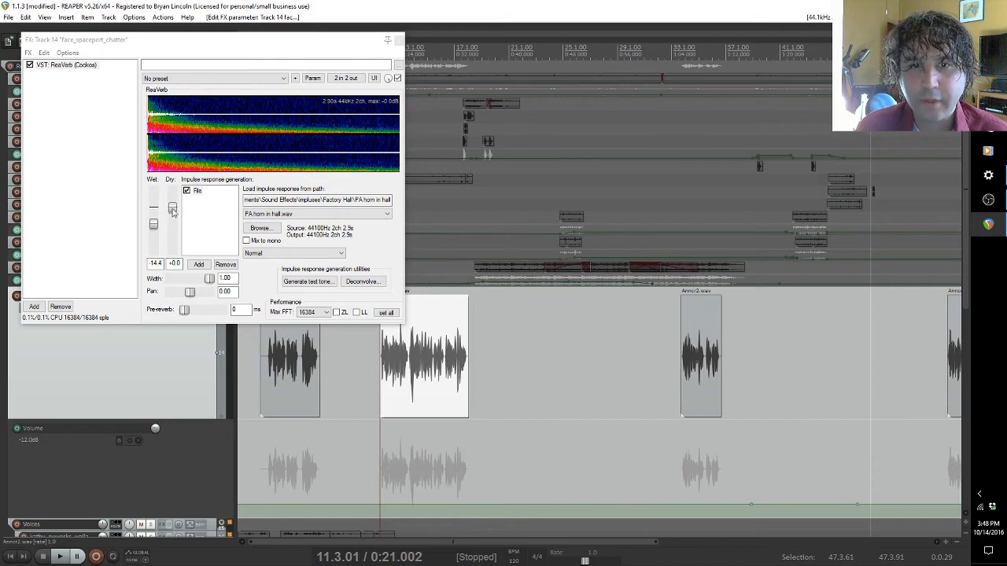
Step: Set wet to 0 dB and dry to -inf, play the clip, and reset dry to 0 dB during playback
mouse_move(173, 210)
mouse_down()
mouse_move(173, 256)
mouse_move(155, 217)
mouse_up()
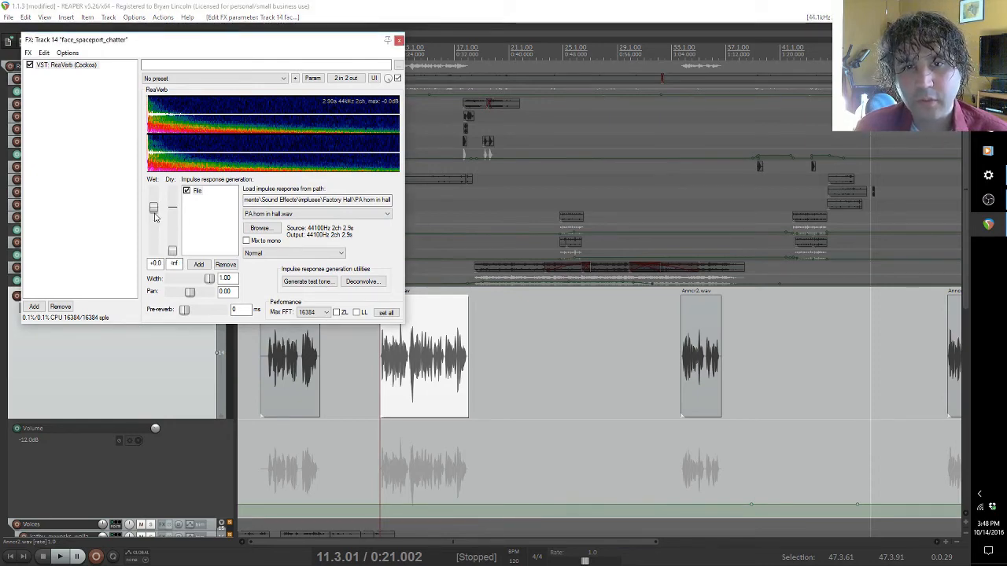
click(58, 556)
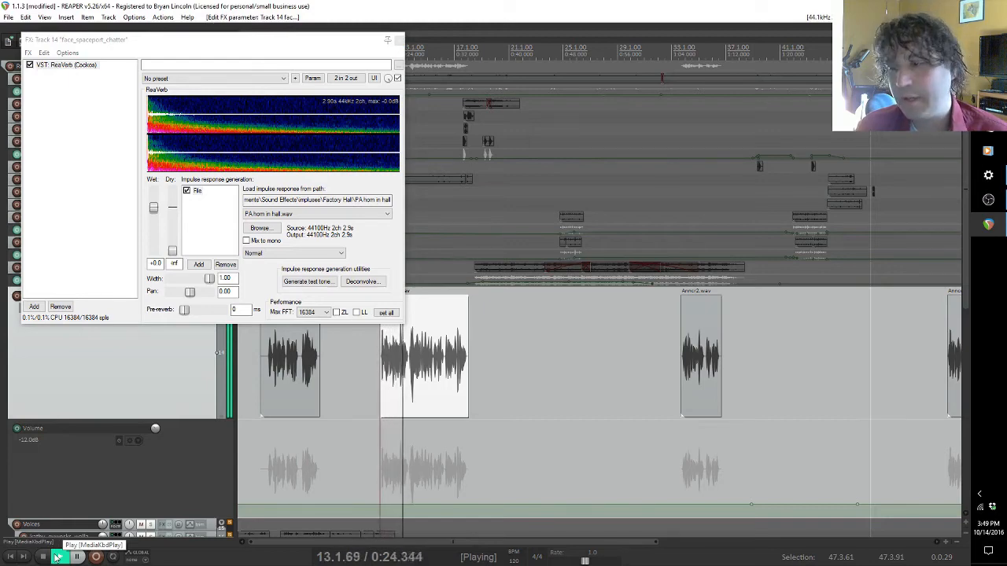
double_click(172, 252)
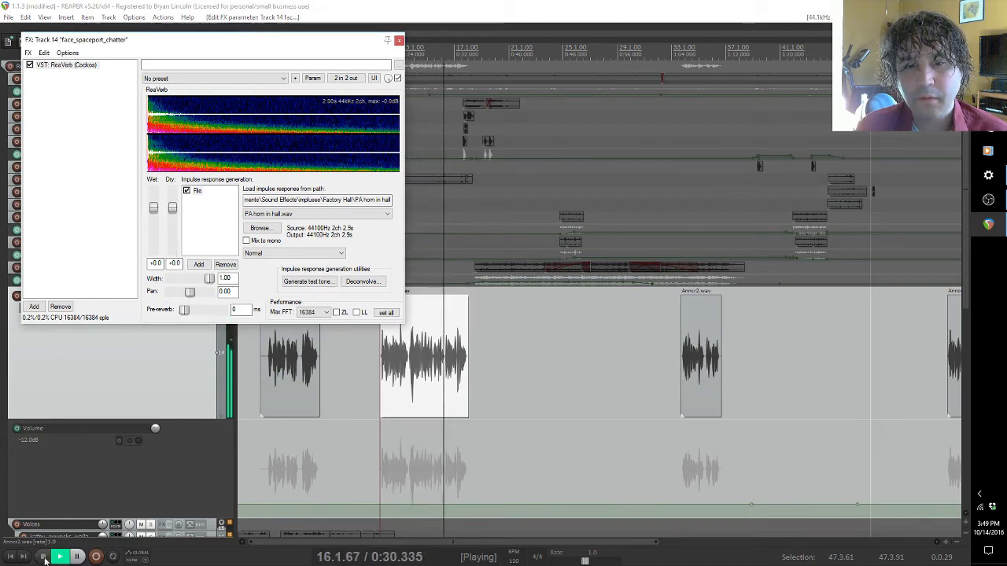
click(213, 363)
key(space)
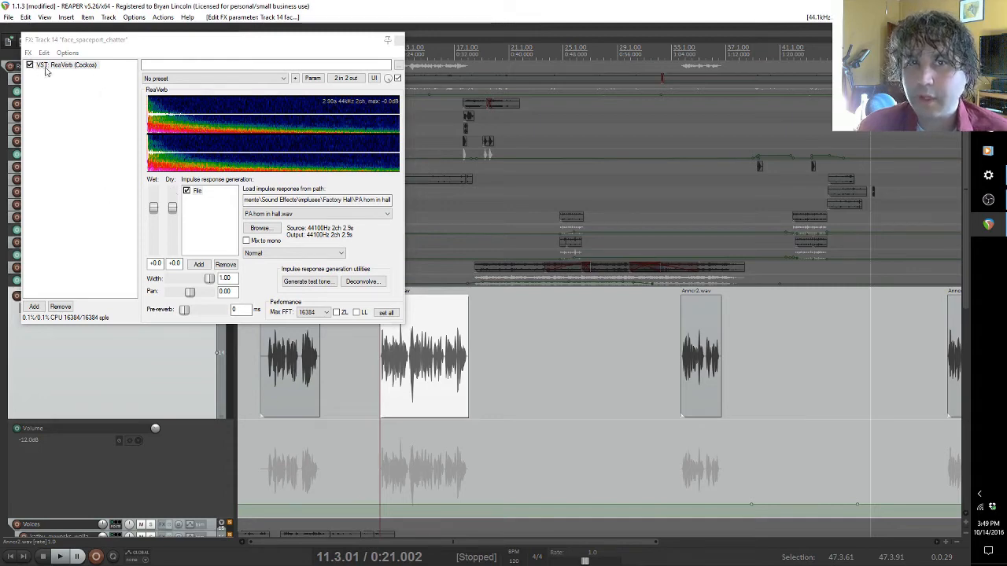
Step: Compare the clip without and with reverb by disabling the File module, starting playback, and enabling the module again
click(188, 192)
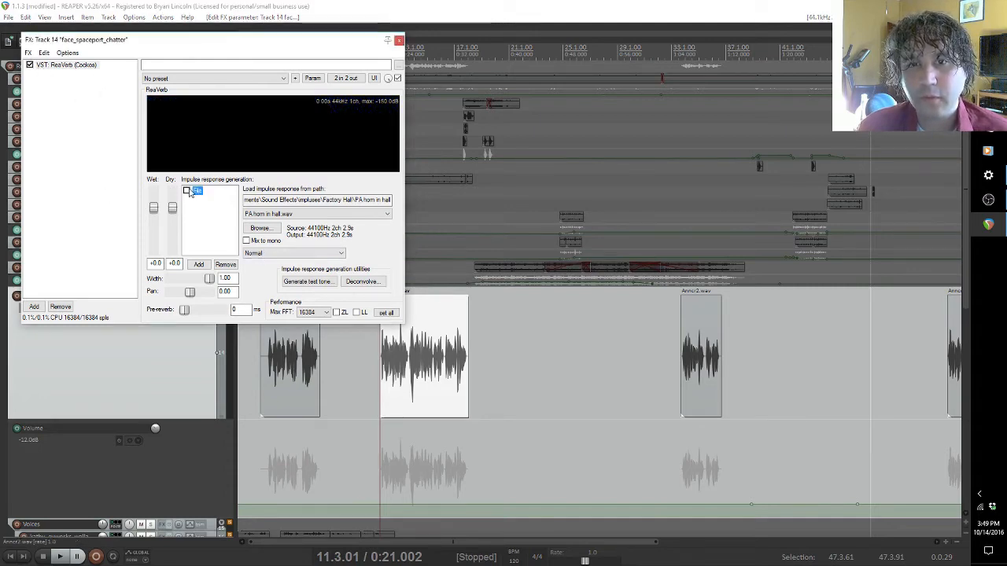
click(59, 557)
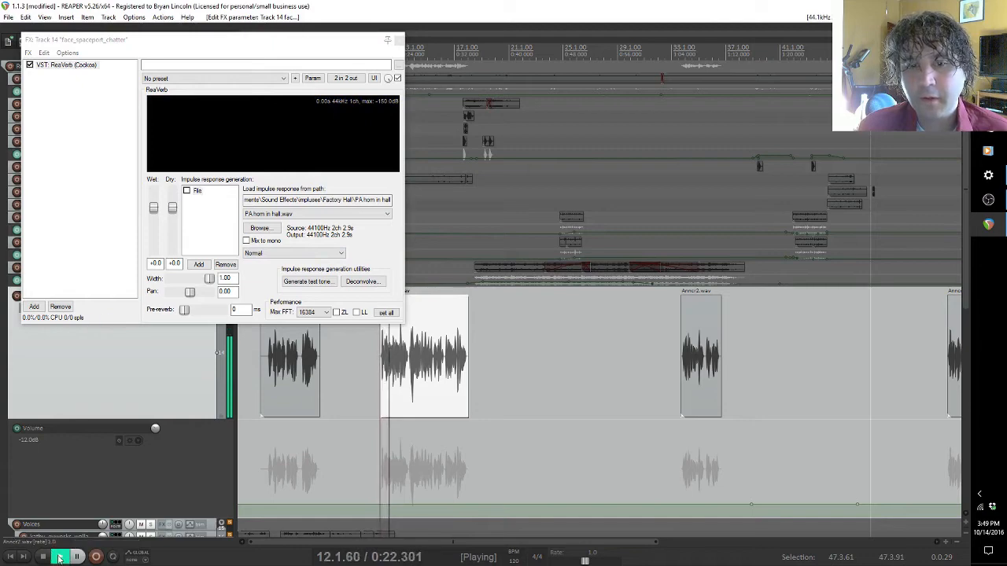
click(189, 194)
click(187, 192)
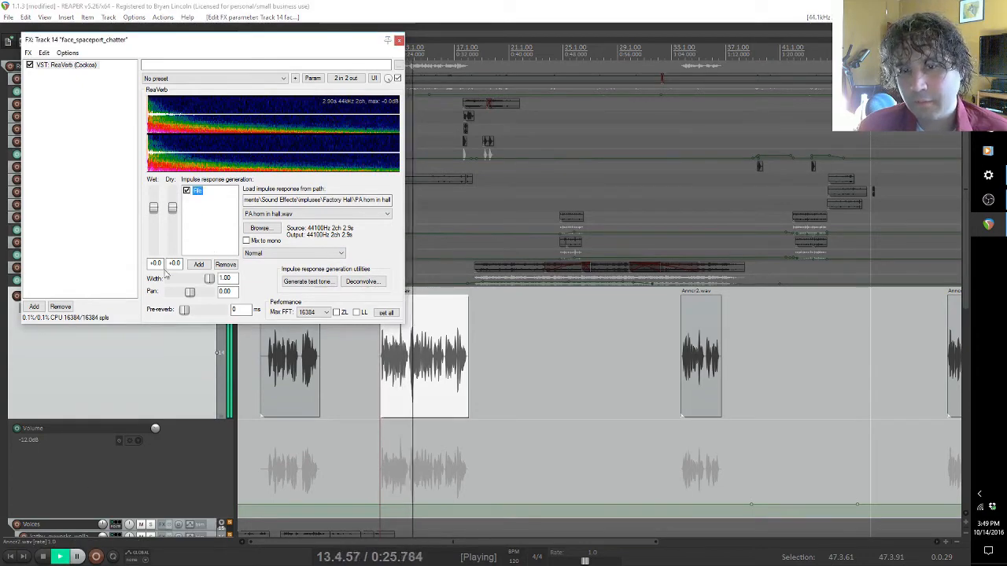
click(43, 557)
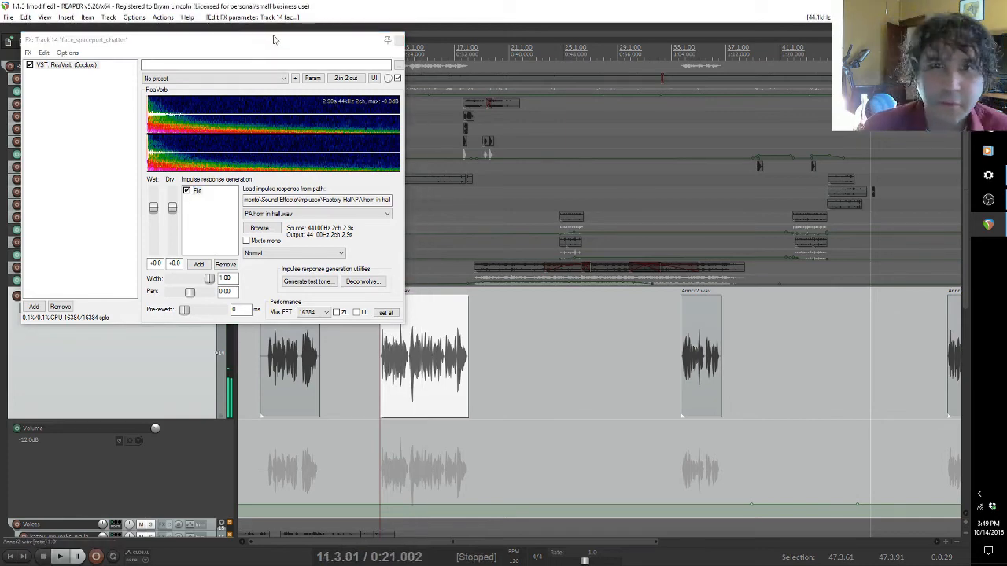
Step: Close the FX chain of the face_spaceport_chatter track and turn off the track's solo
click(395, 40)
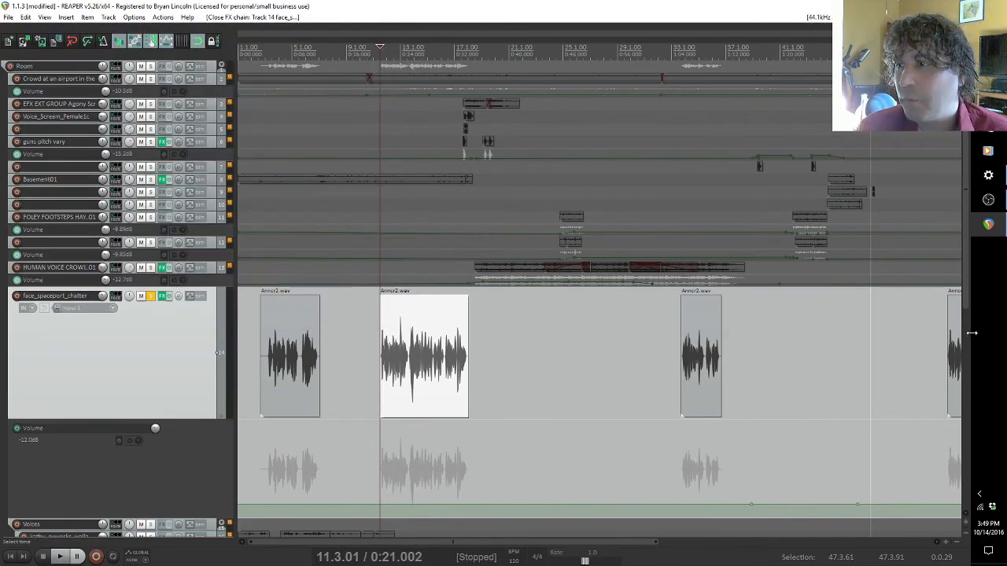
click(151, 296)
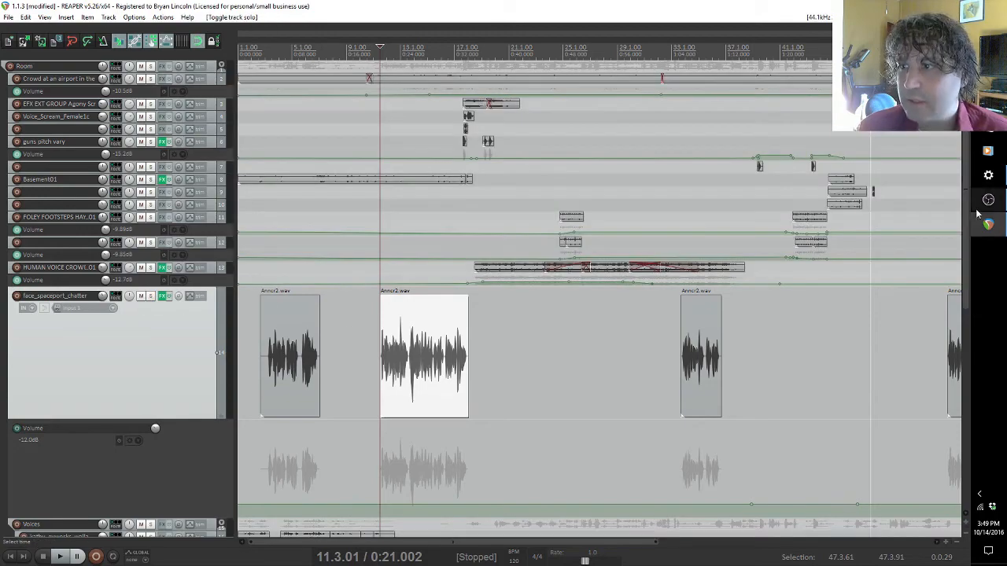
Step: Enlarge track 28, the RW - 1.1.3 voice track with the Wet / ReaVerb envelope, and select its clip starting at 0:59.679
drag(966, 207, 959, 461)
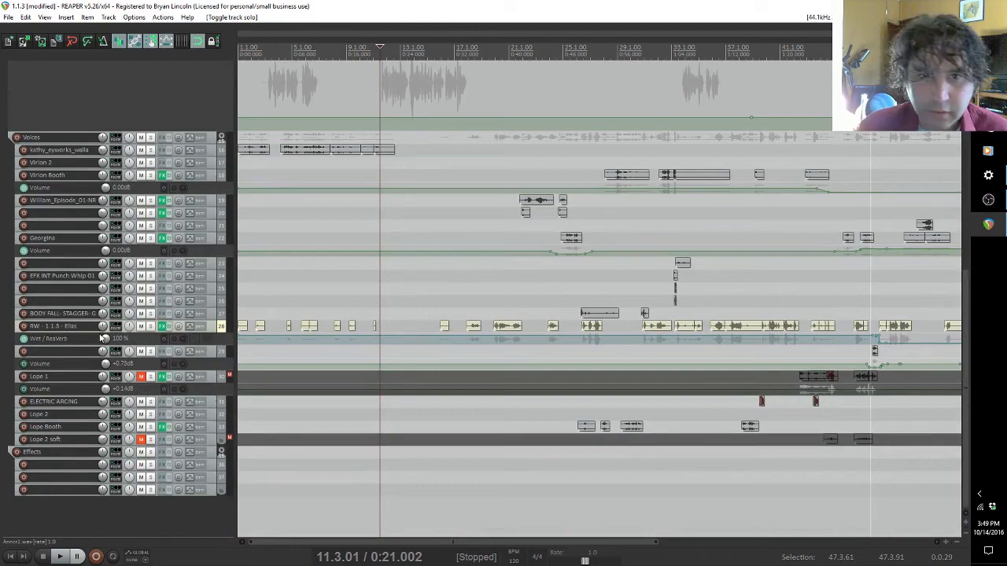
drag(100, 334, 88, 446)
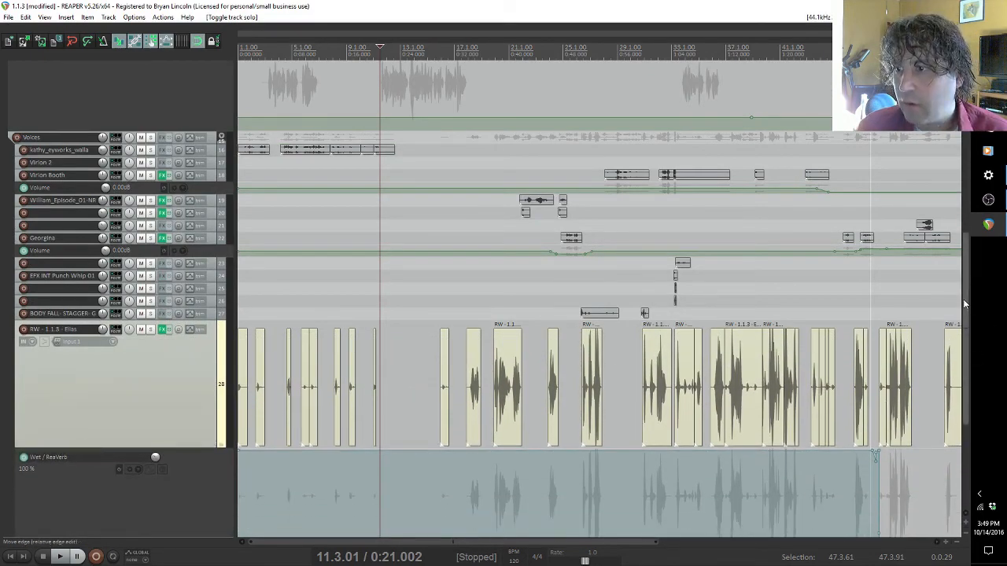
scroll(970, 329, down, 1)
scroll(970, 329, down, 4)
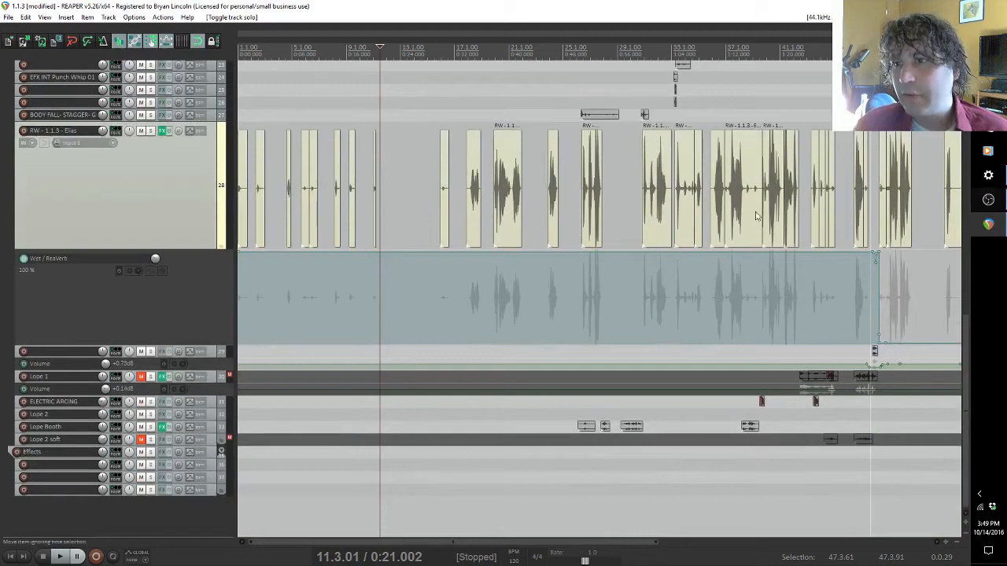
click(642, 187)
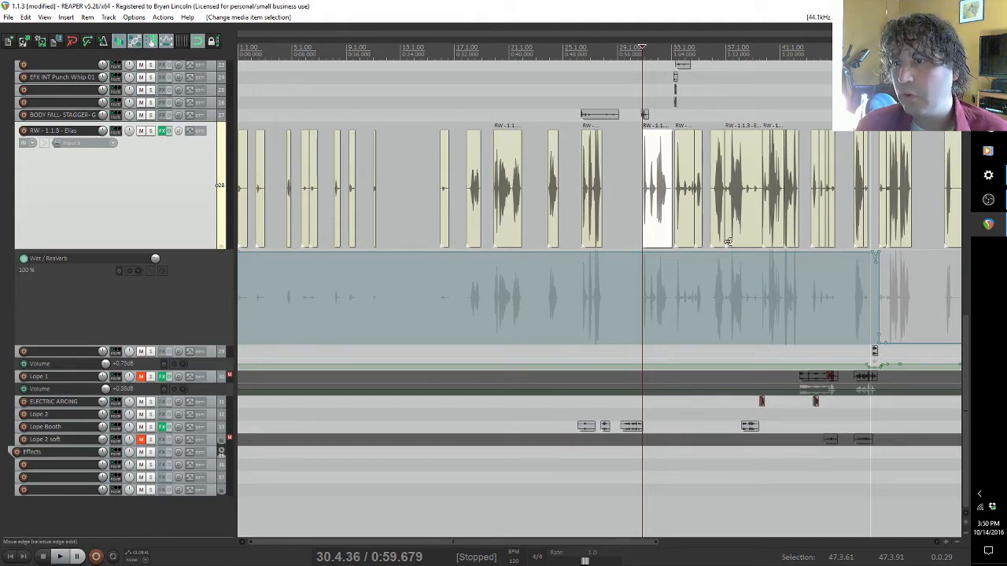
Step: Open track 28's FX chain and examine its ReaFir, ReaEQ, ReaComp and ReaVerb settings, including the impulse-response file path
click(160, 133)
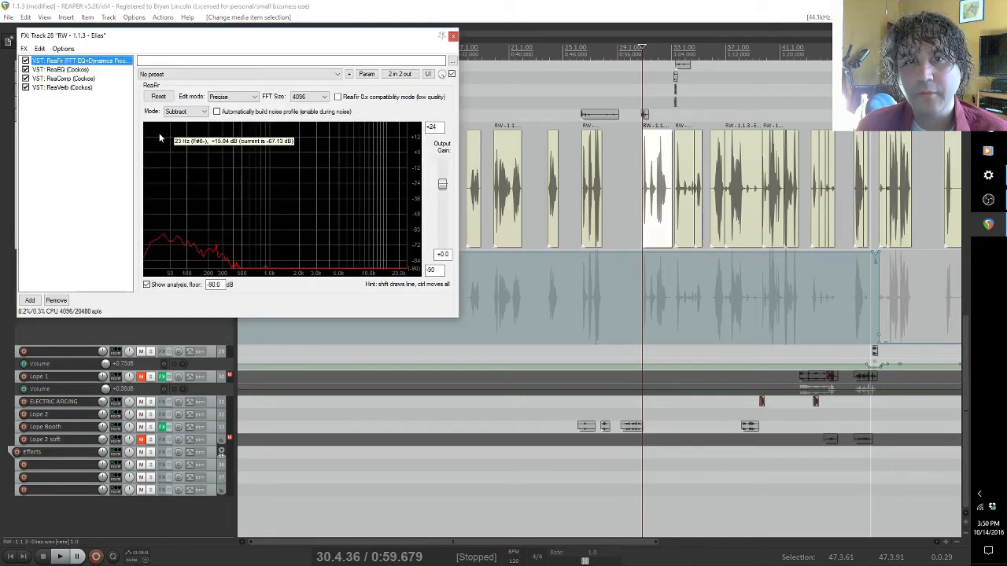
click(61, 70)
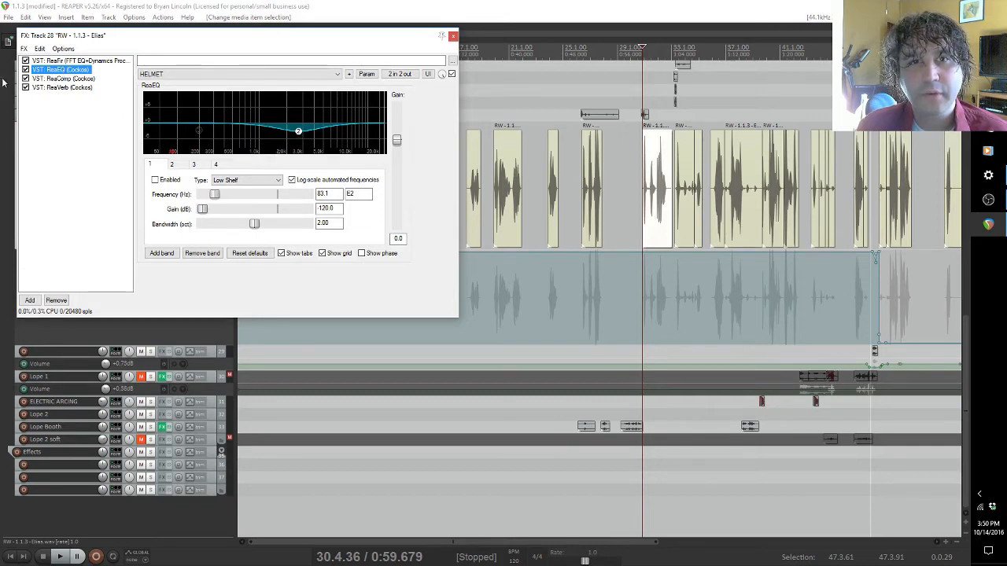
click(50, 79)
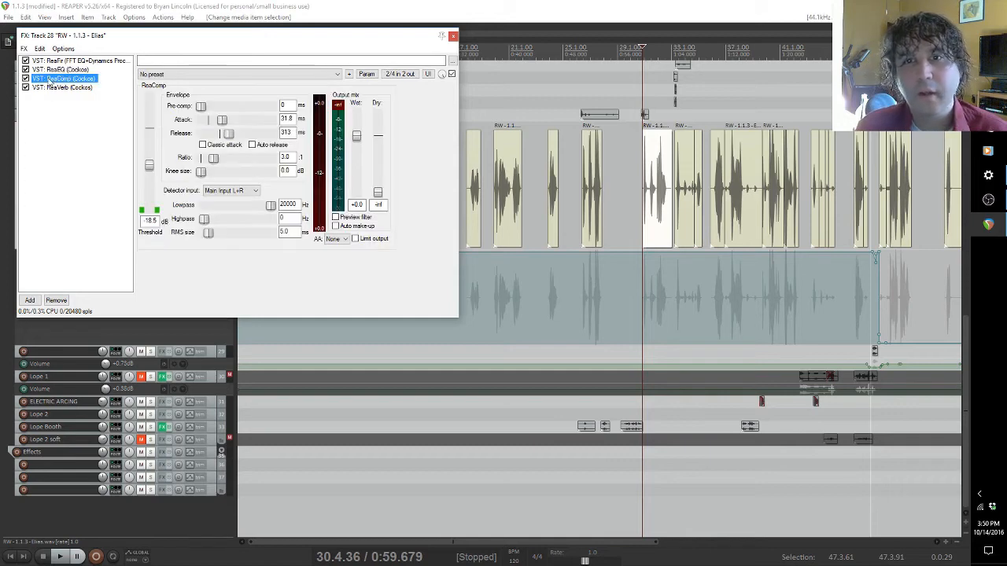
click(49, 89)
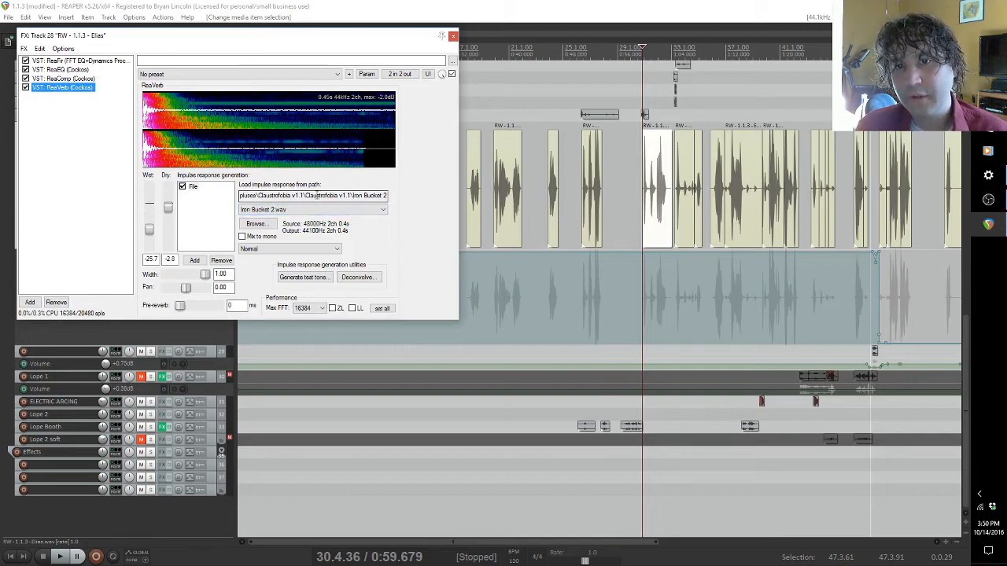
double_click(258, 195)
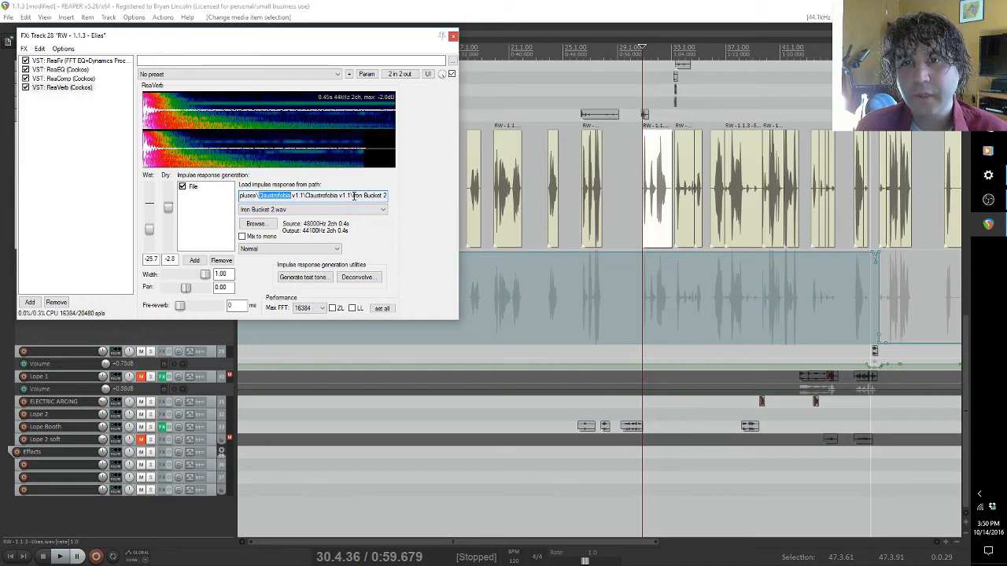
drag(354, 195, 387, 195)
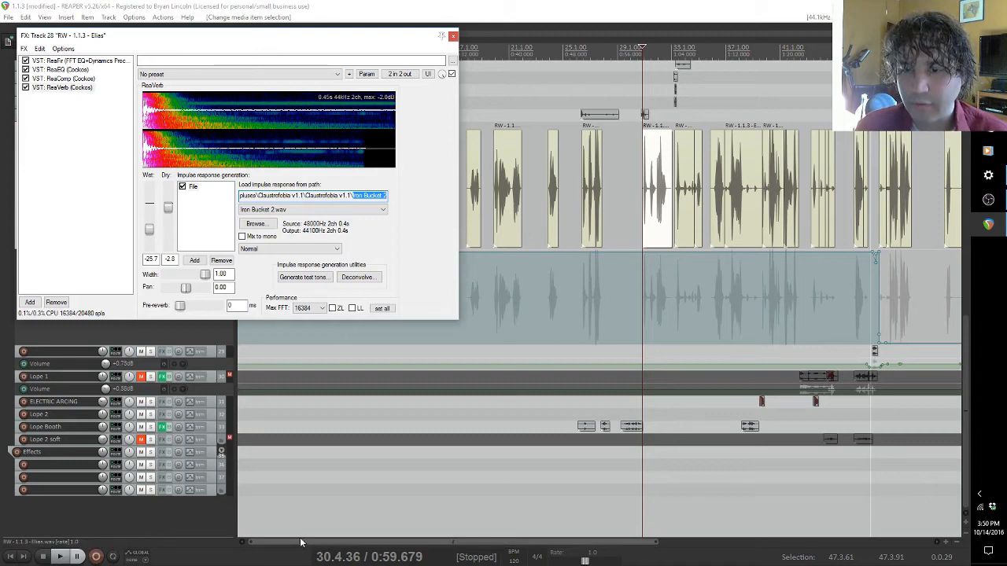
Step: Select the voice clip at 1:35.669, where the Wet / ReaVerb envelope is at its lowest, and audition it briefly
drag(303, 543, 468, 542)
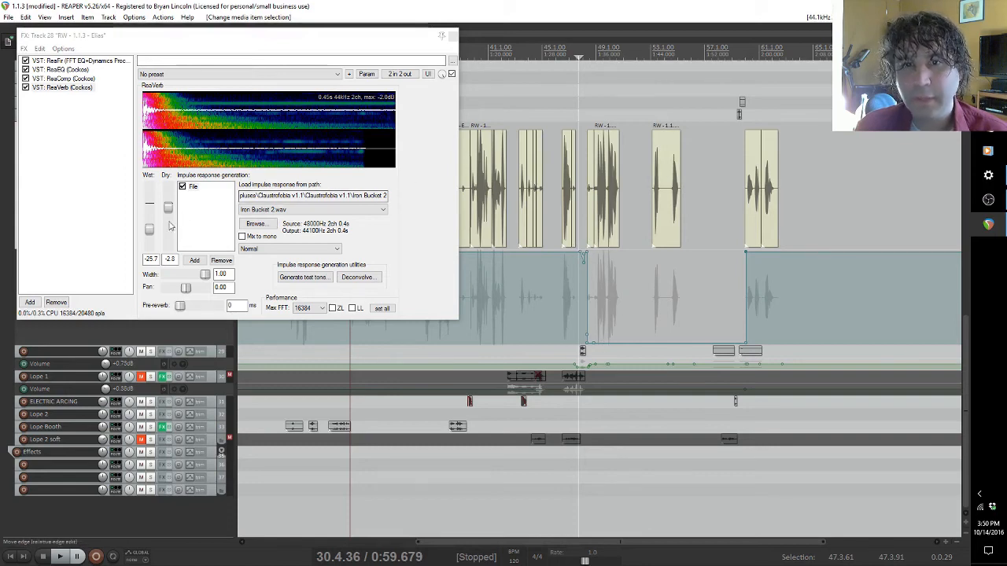
click(596, 191)
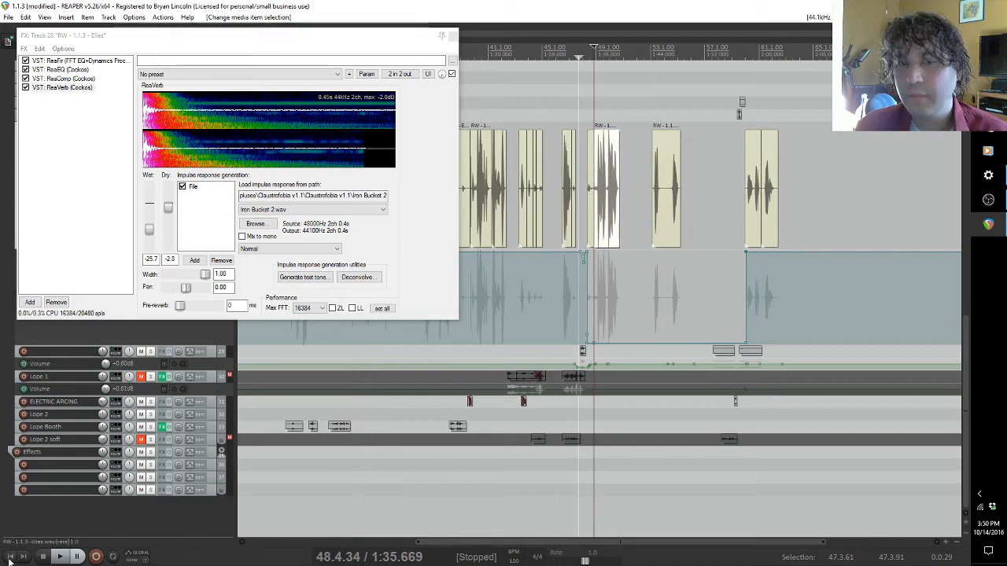
click(60, 557)
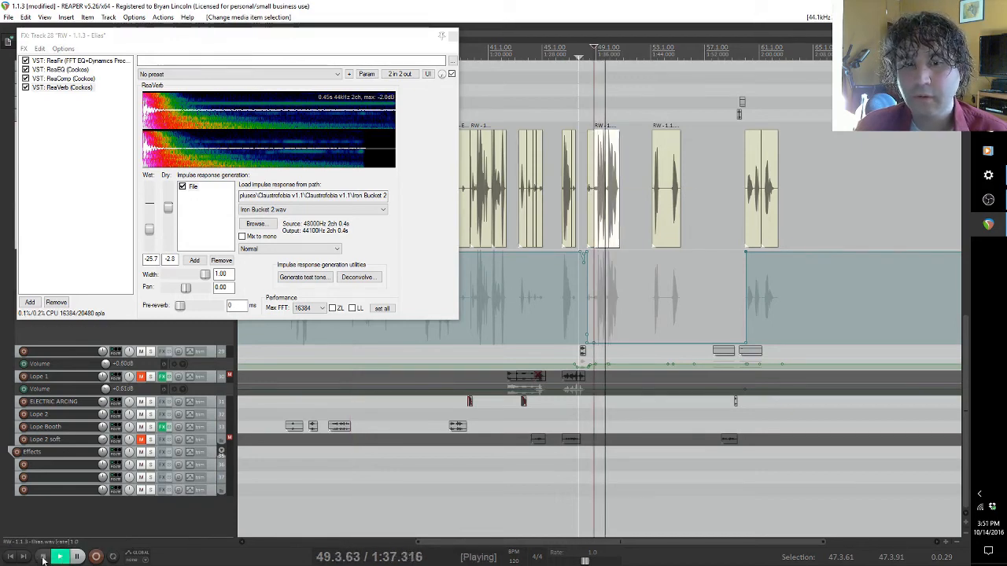
click(43, 557)
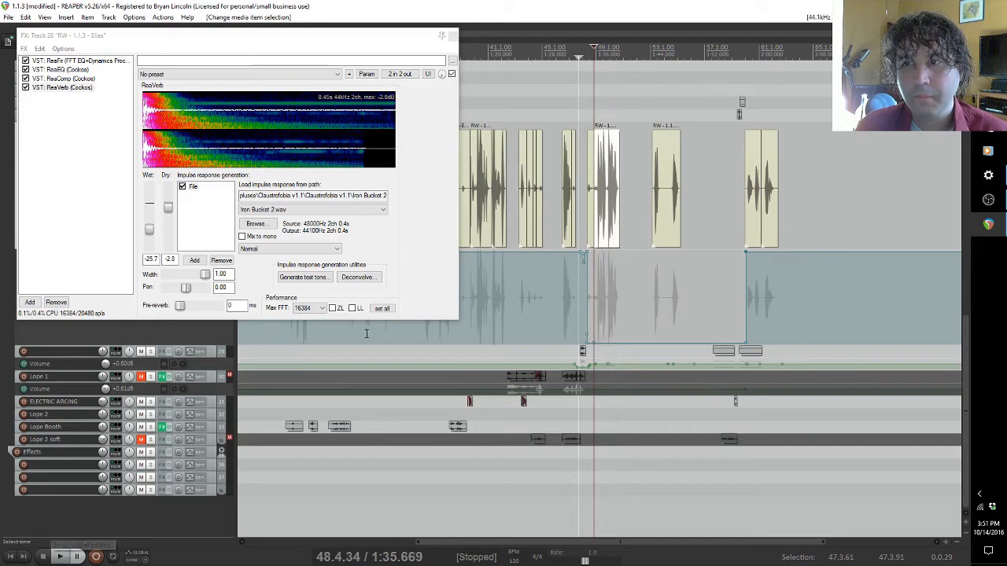
Step: Select the voice clip at 1:30.901, before the Wet / ReaVerb envelope drops, and play across the transition
drag(454, 543, 305, 541)
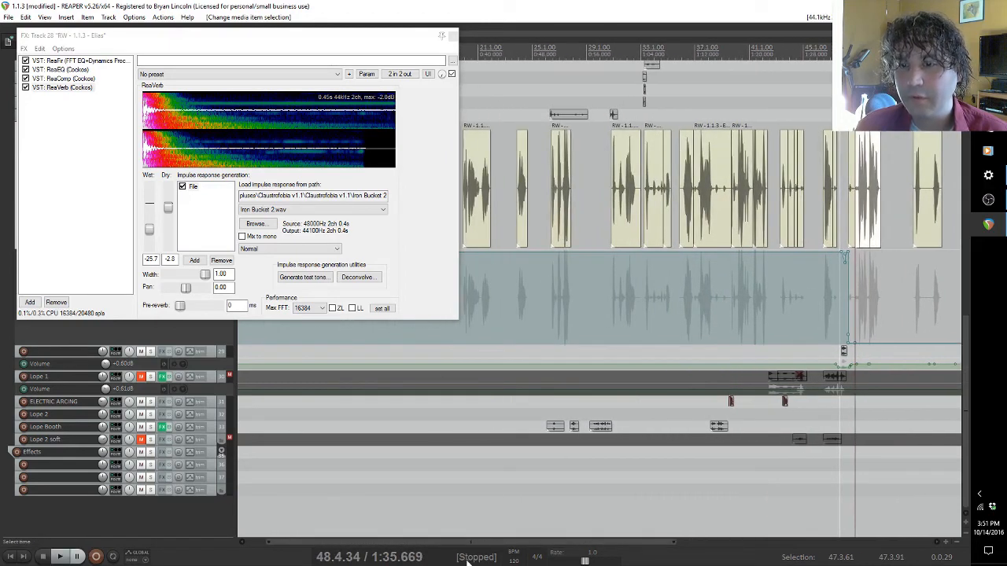
drag(468, 542, 439, 548)
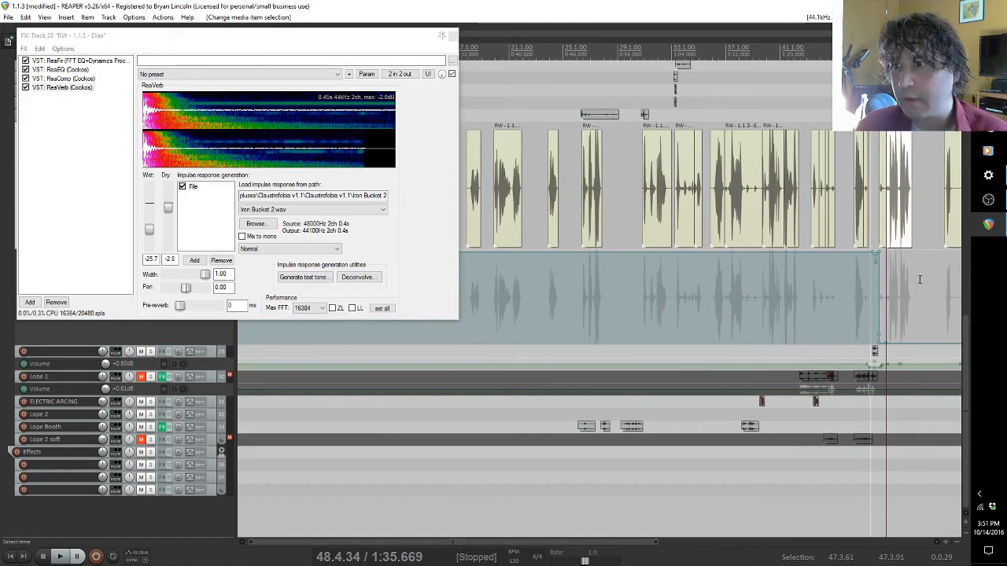
click(854, 210)
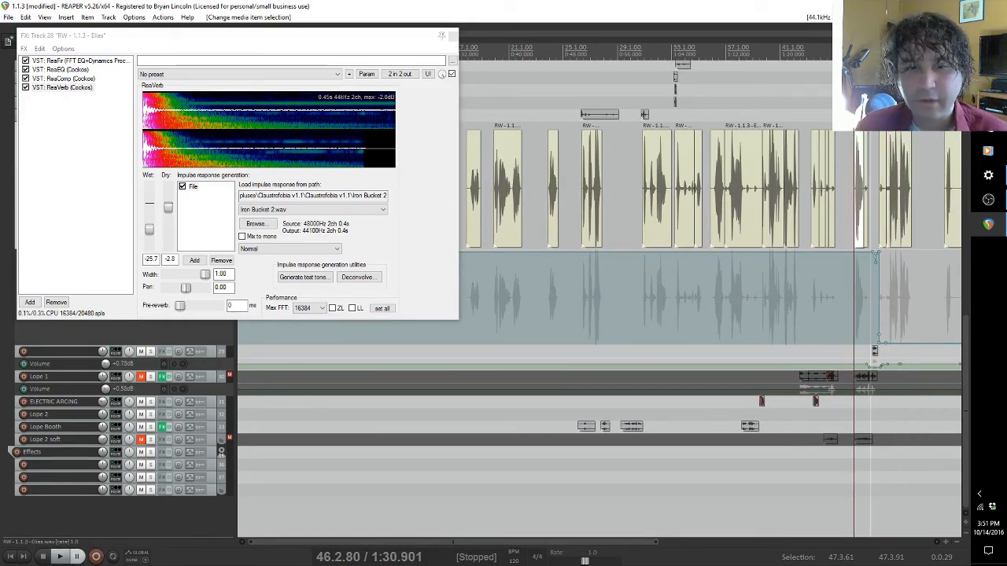
click(60, 557)
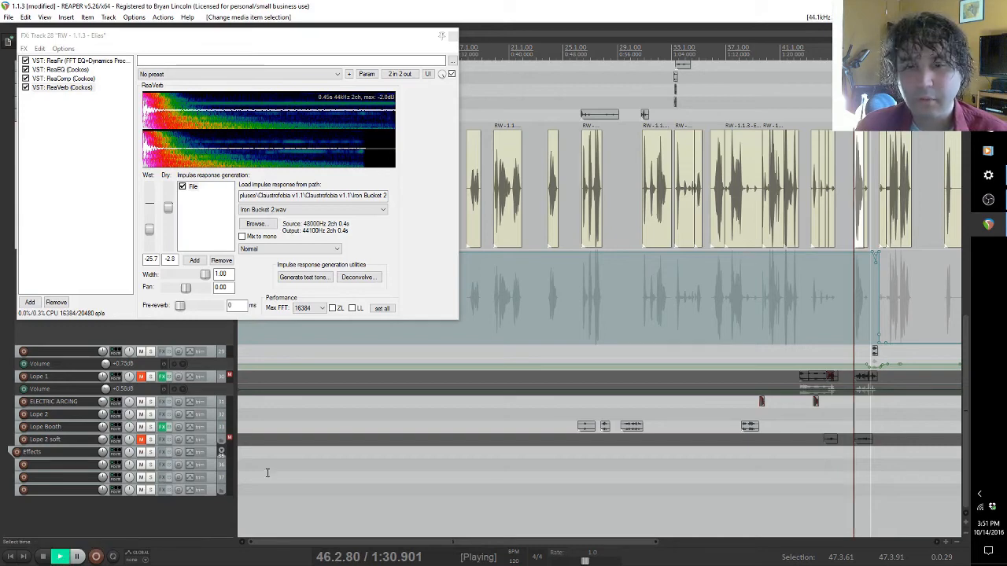
Step: Stop playback and audition the voice clip at 0:59.679 with ReaVerb's impulse response enabled
click(42, 557)
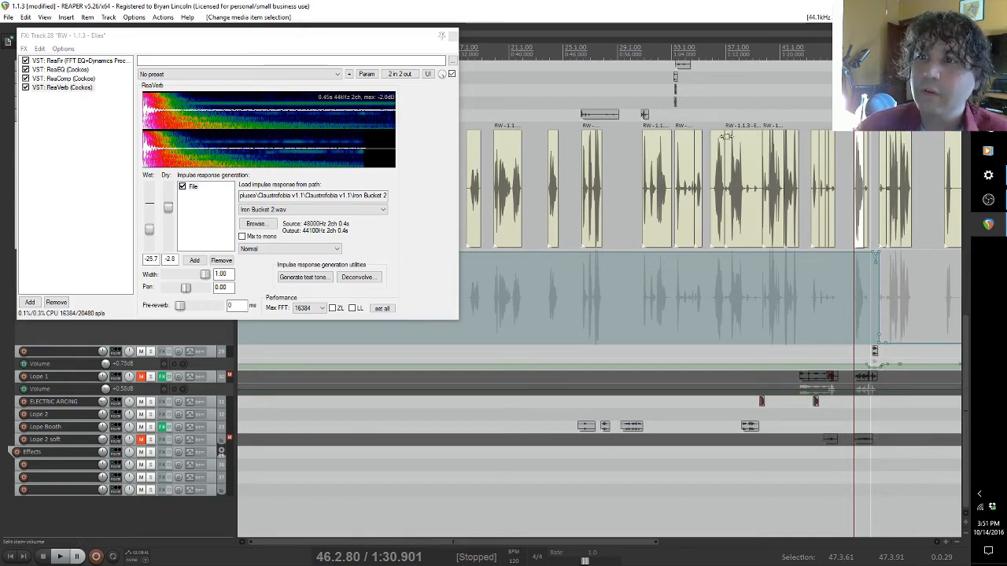
click(642, 174)
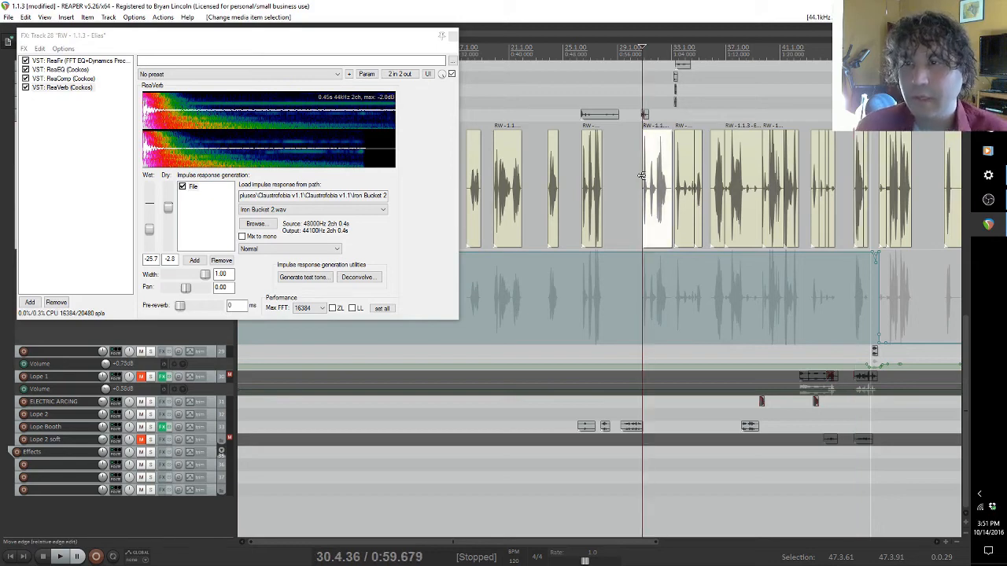
click(59, 556)
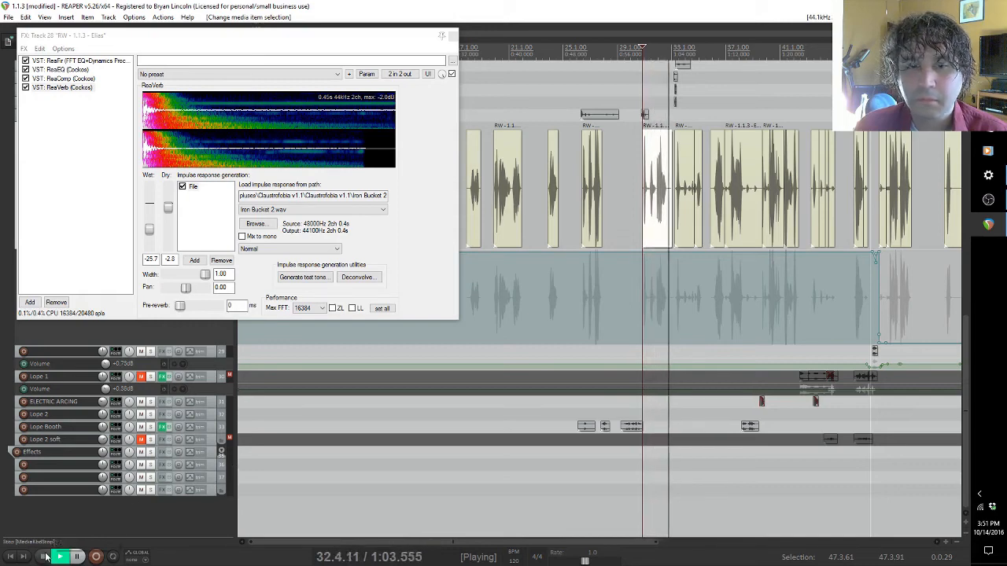
key(space)
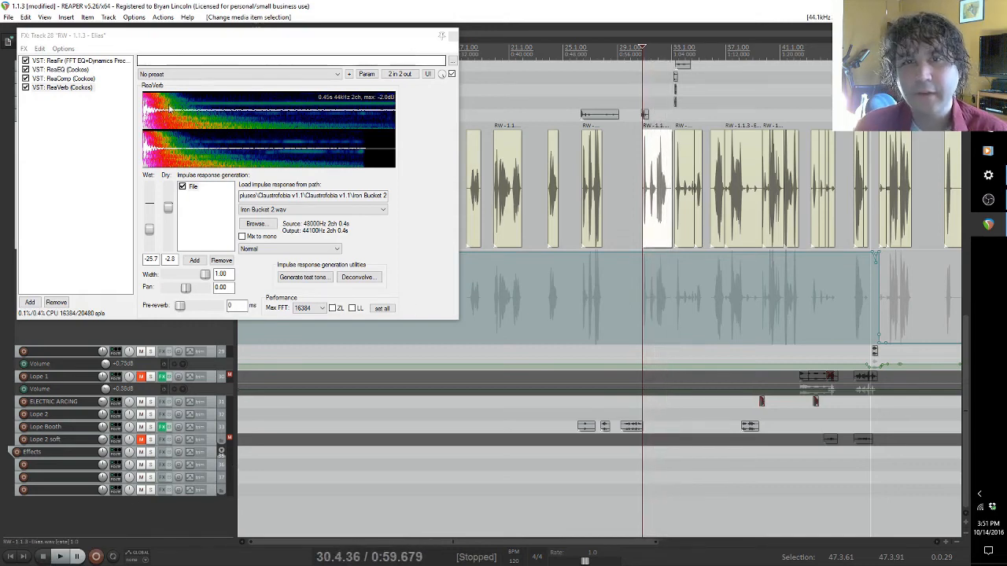
Step: Audition the same clip with ReaVerb's impulse-response file disabled, and re-enable the file before closing the FX chain
click(183, 186)
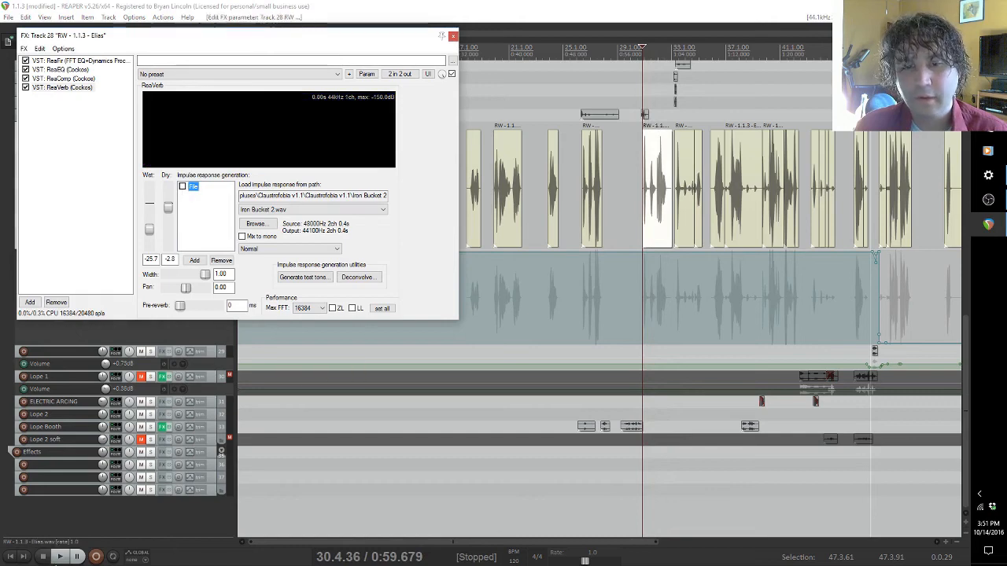
click(59, 559)
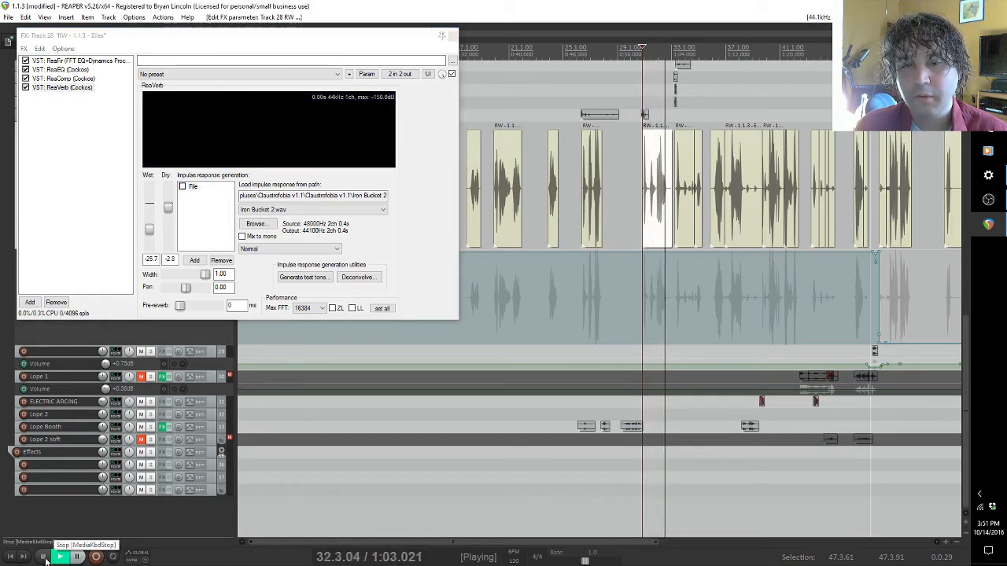
click(43, 557)
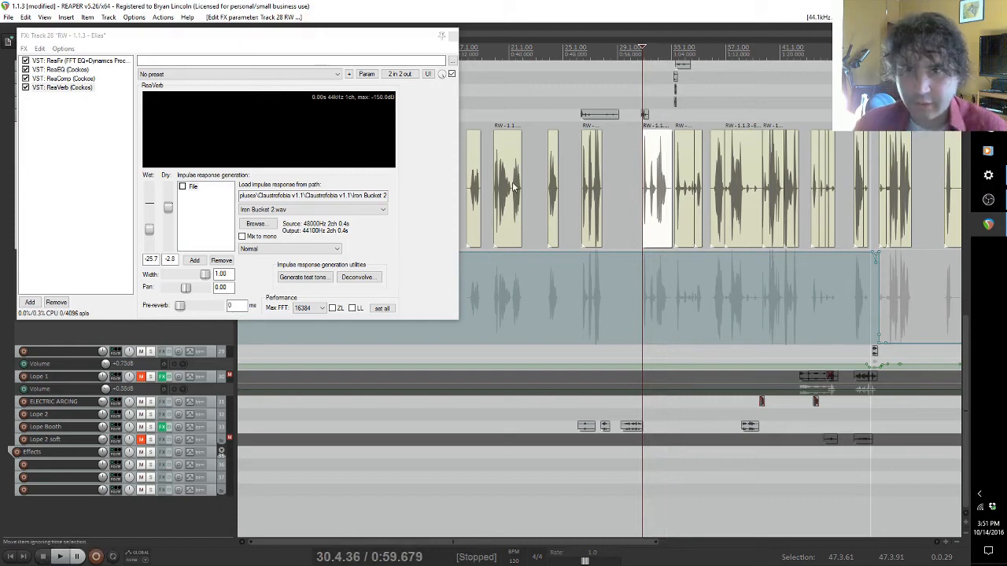
click(182, 187)
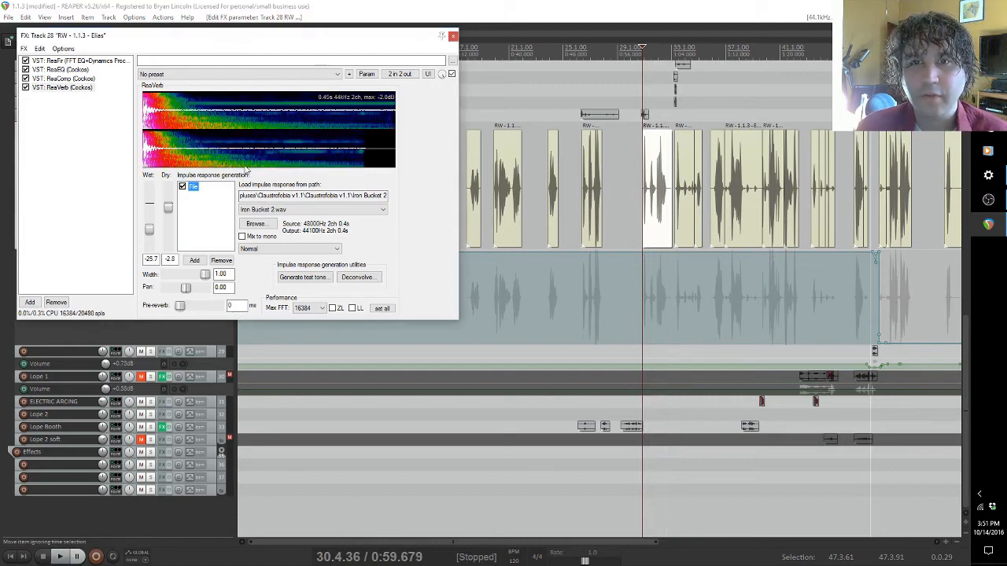
click(453, 37)
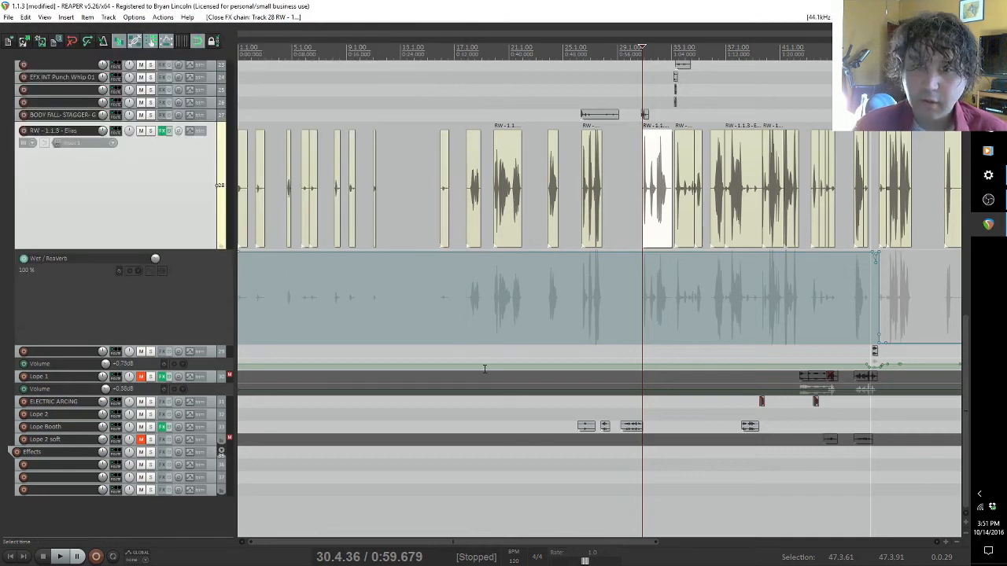
Step: Find the face_spaceport_chatter track in the Room group and select its last Anncr2.wav clip
drag(507, 547, 588, 544)
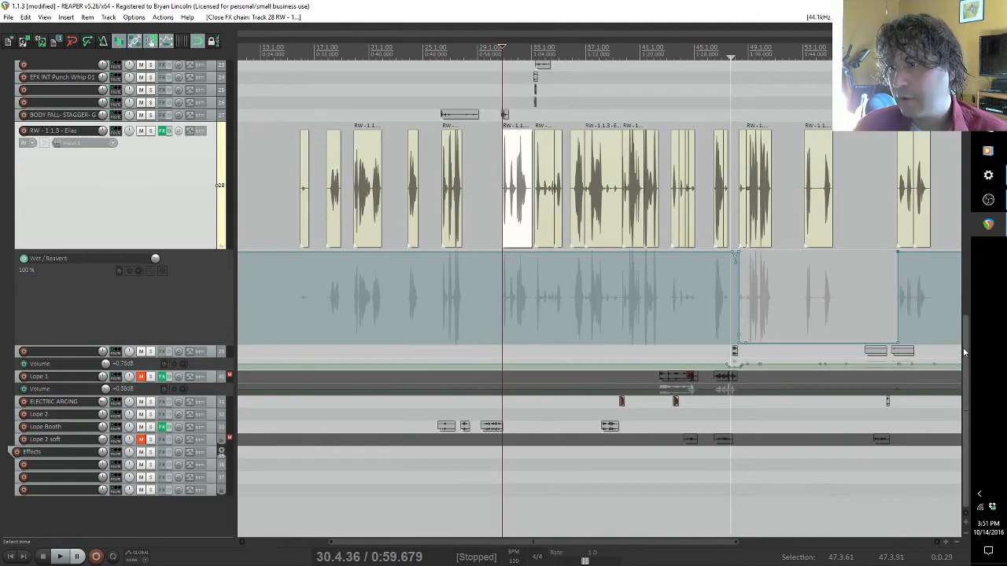
drag(966, 346, 966, 93)
scroll(507, 273, down, 2)
scroll(293, 420, down, 3)
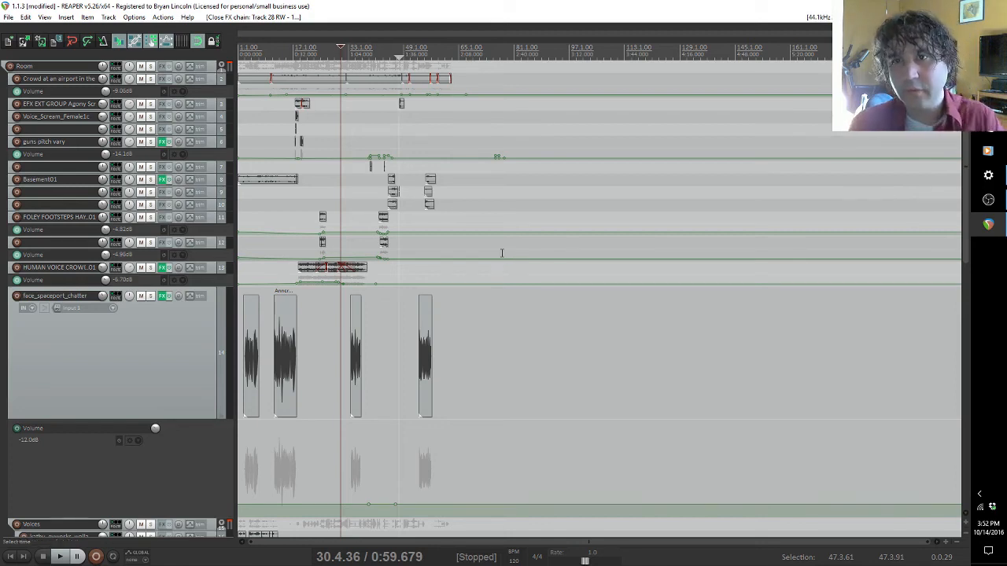
click(423, 351)
scroll(424, 352, up, 4)
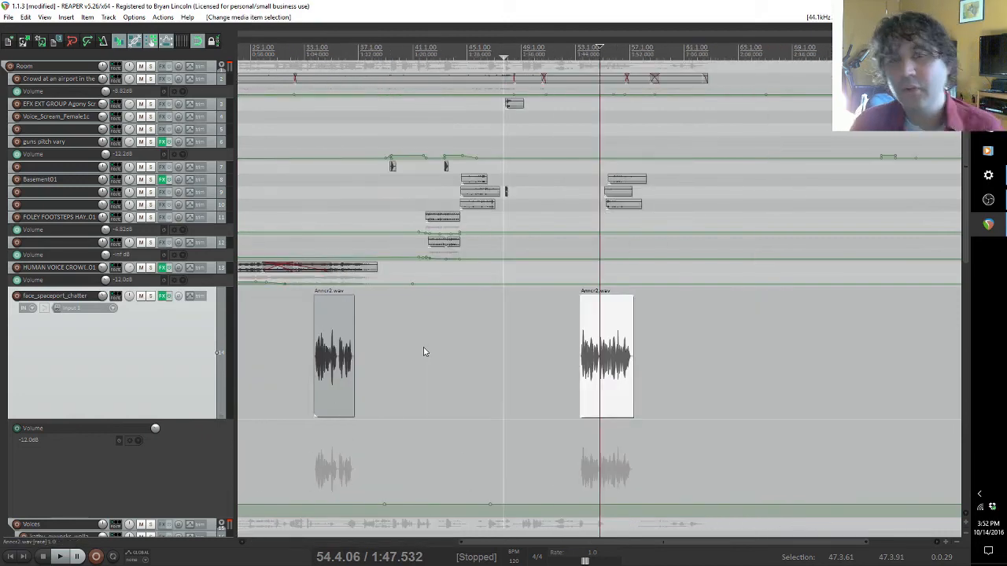
Step: Place the edit cursor at the start of the project, ahead of the first Anncr2.wav clip
scroll(426, 345, down, 4)
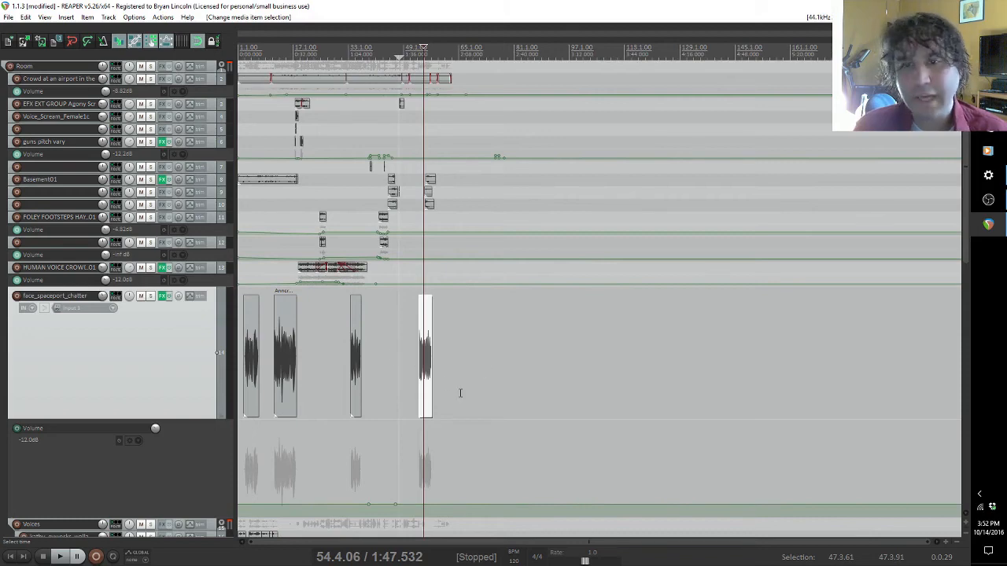
scroll(342, 399, up, 4)
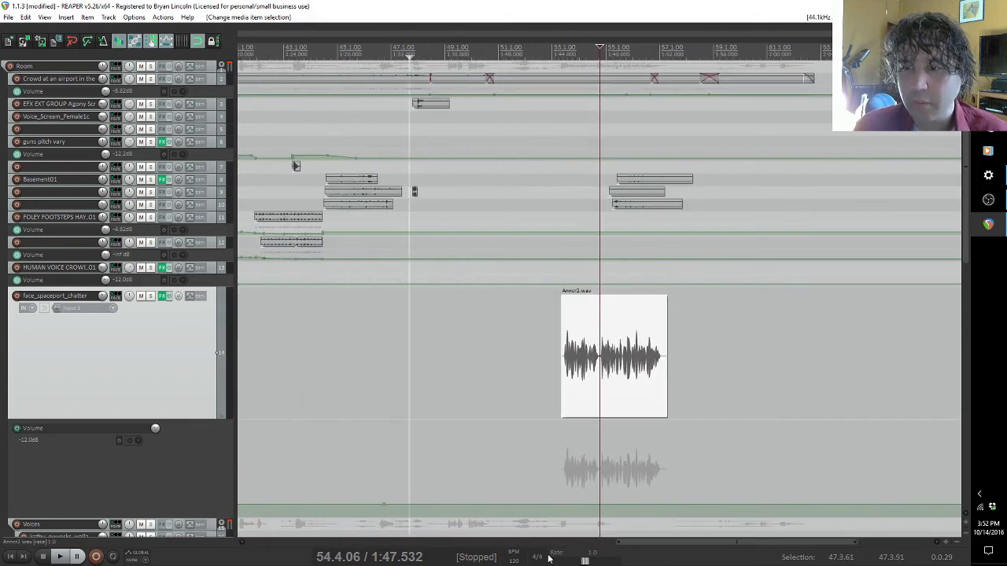
drag(658, 543, 266, 546)
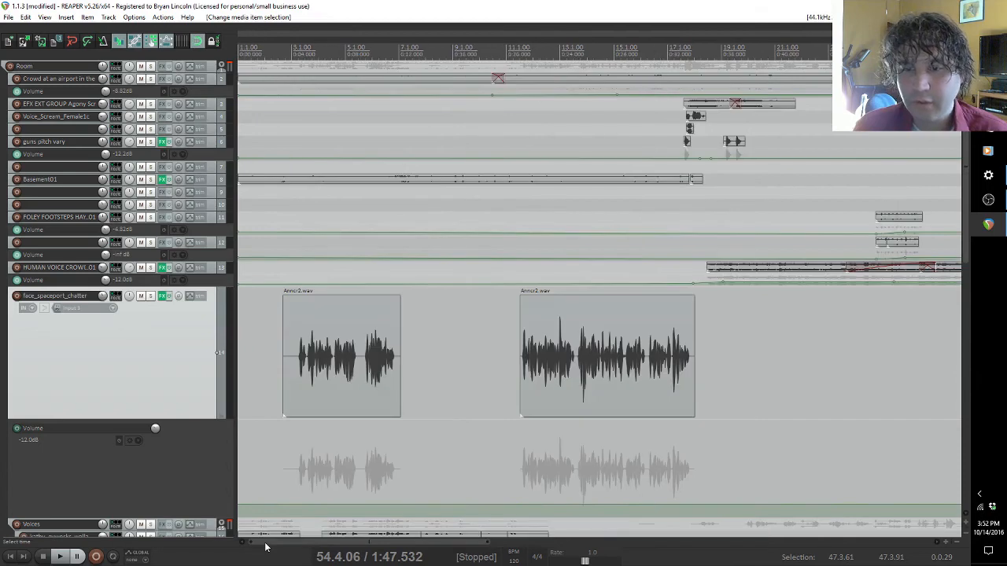
click(244, 114)
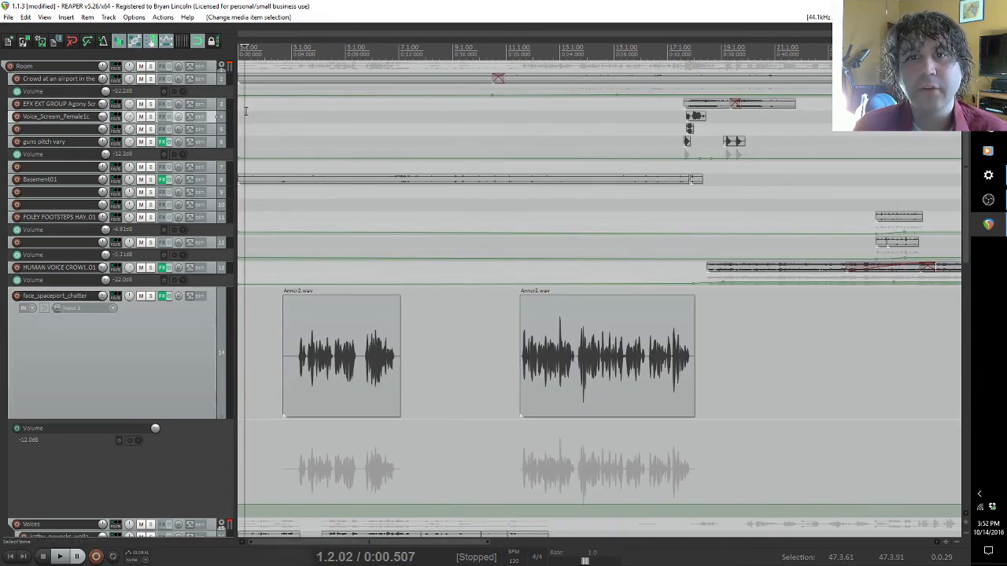
click(239, 271)
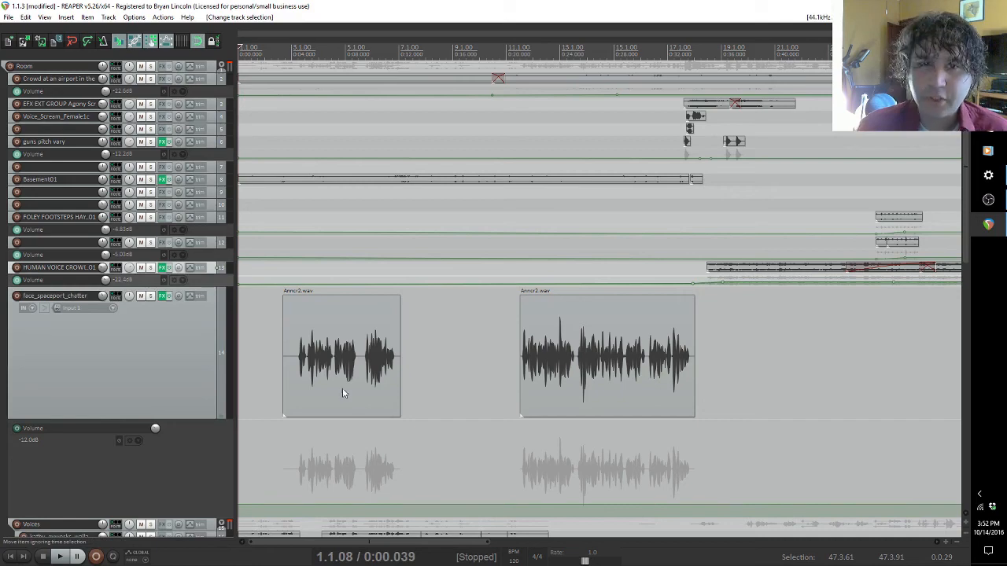
drag(967, 250, 965, 331)
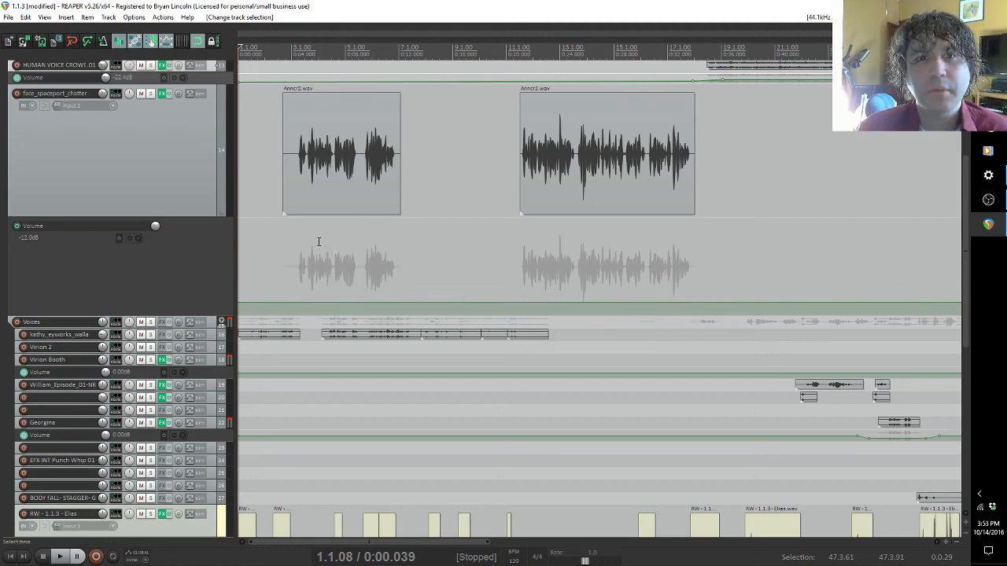
scroll(319, 241, down, 5)
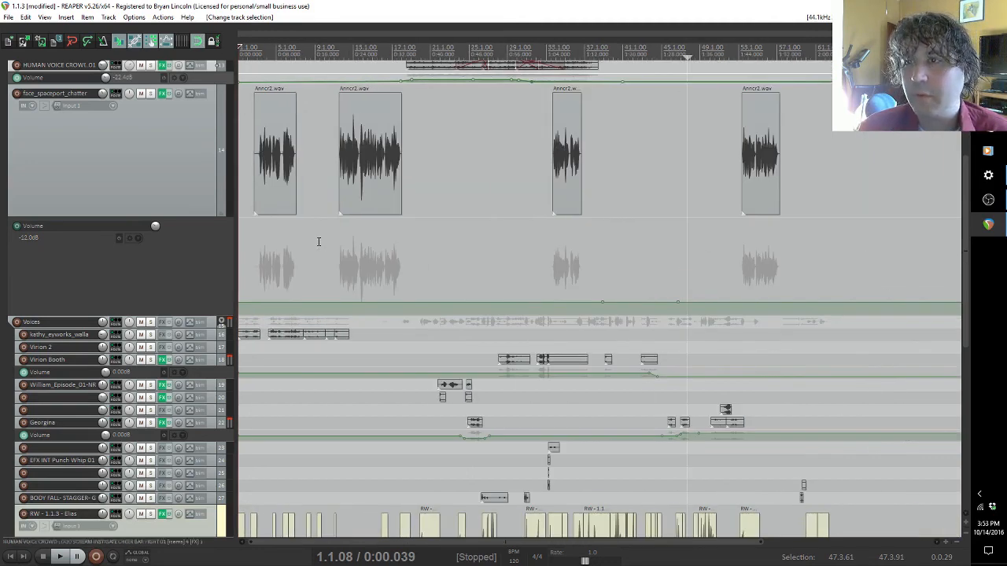
scroll(966, 252, up, 5)
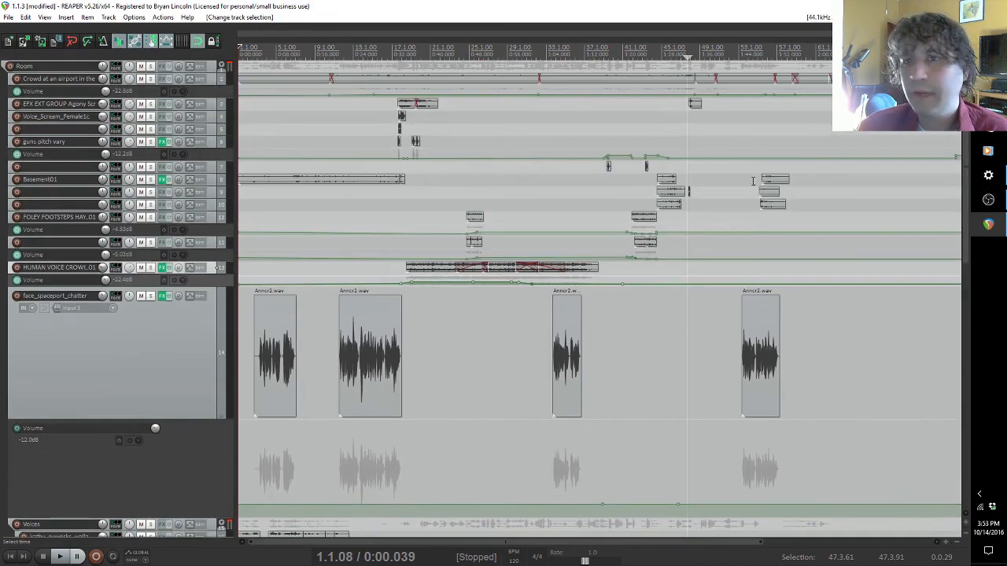